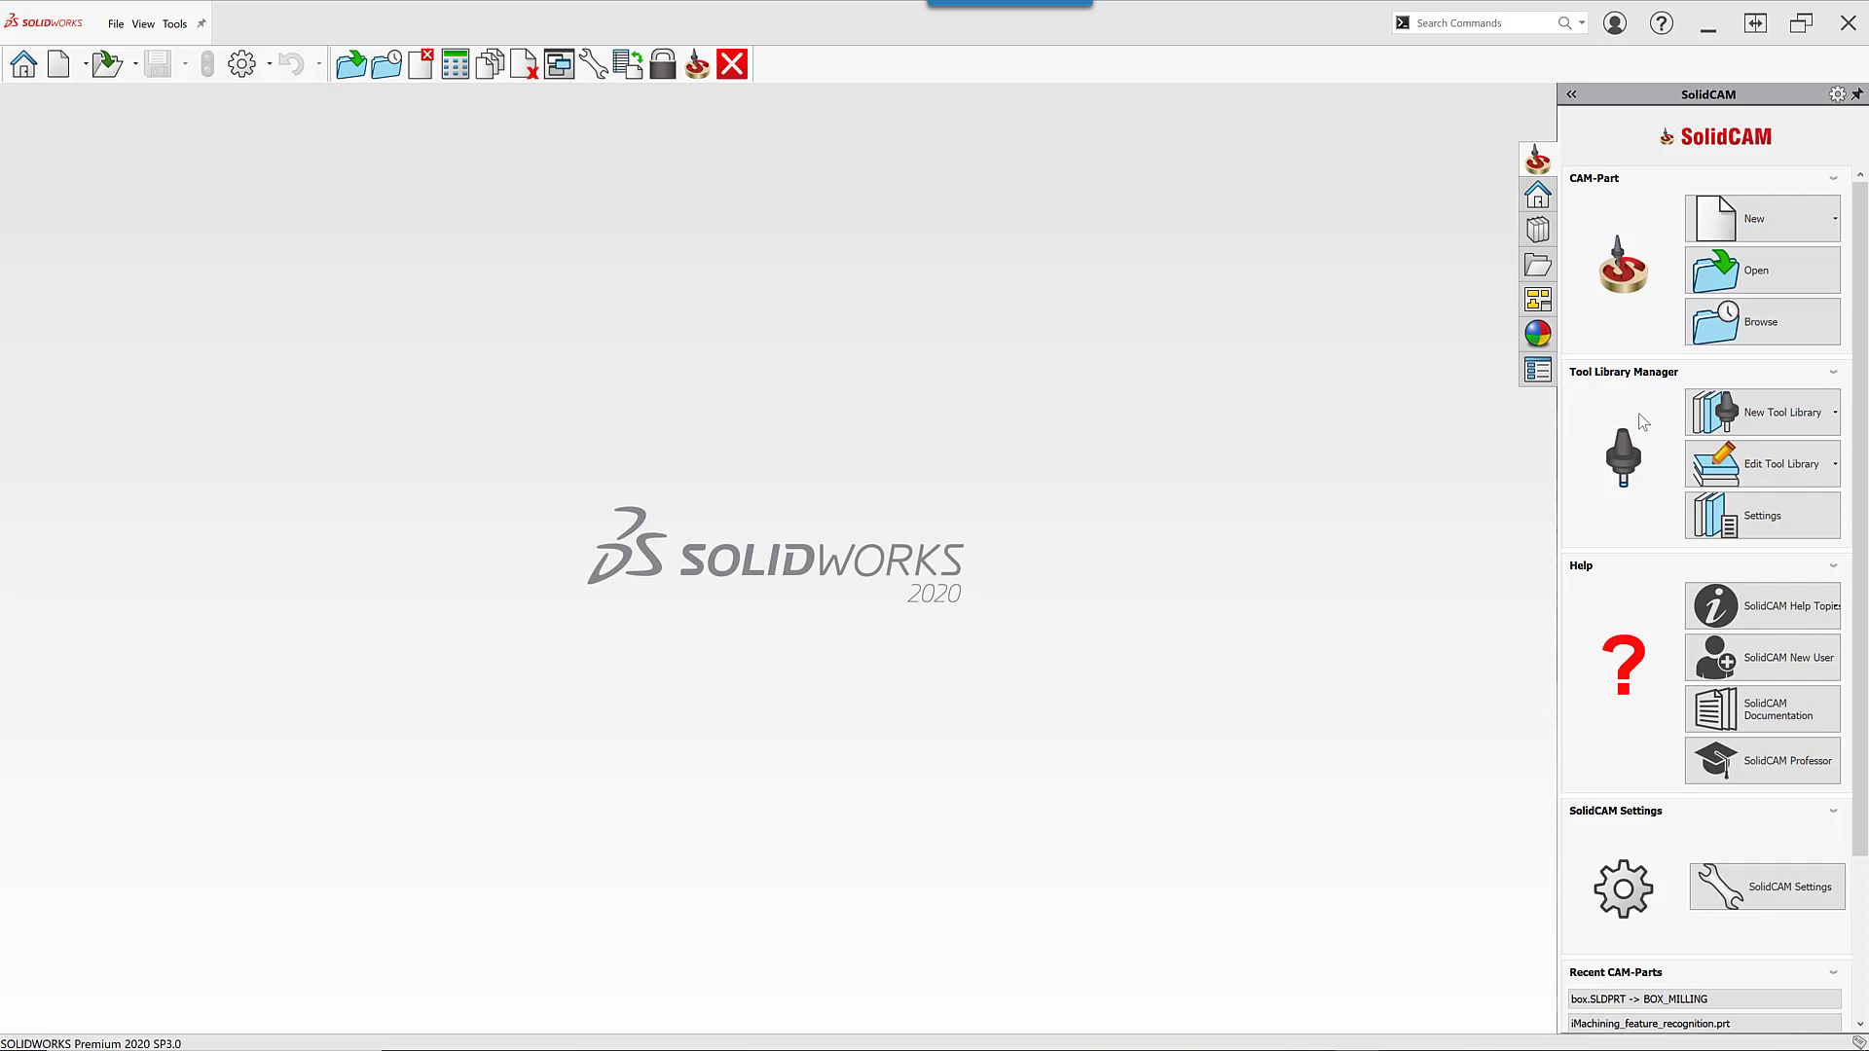
# - Create a new Machine Tool Setup library for the Hermle_5AE machine
pyautogui.click(1833, 423)
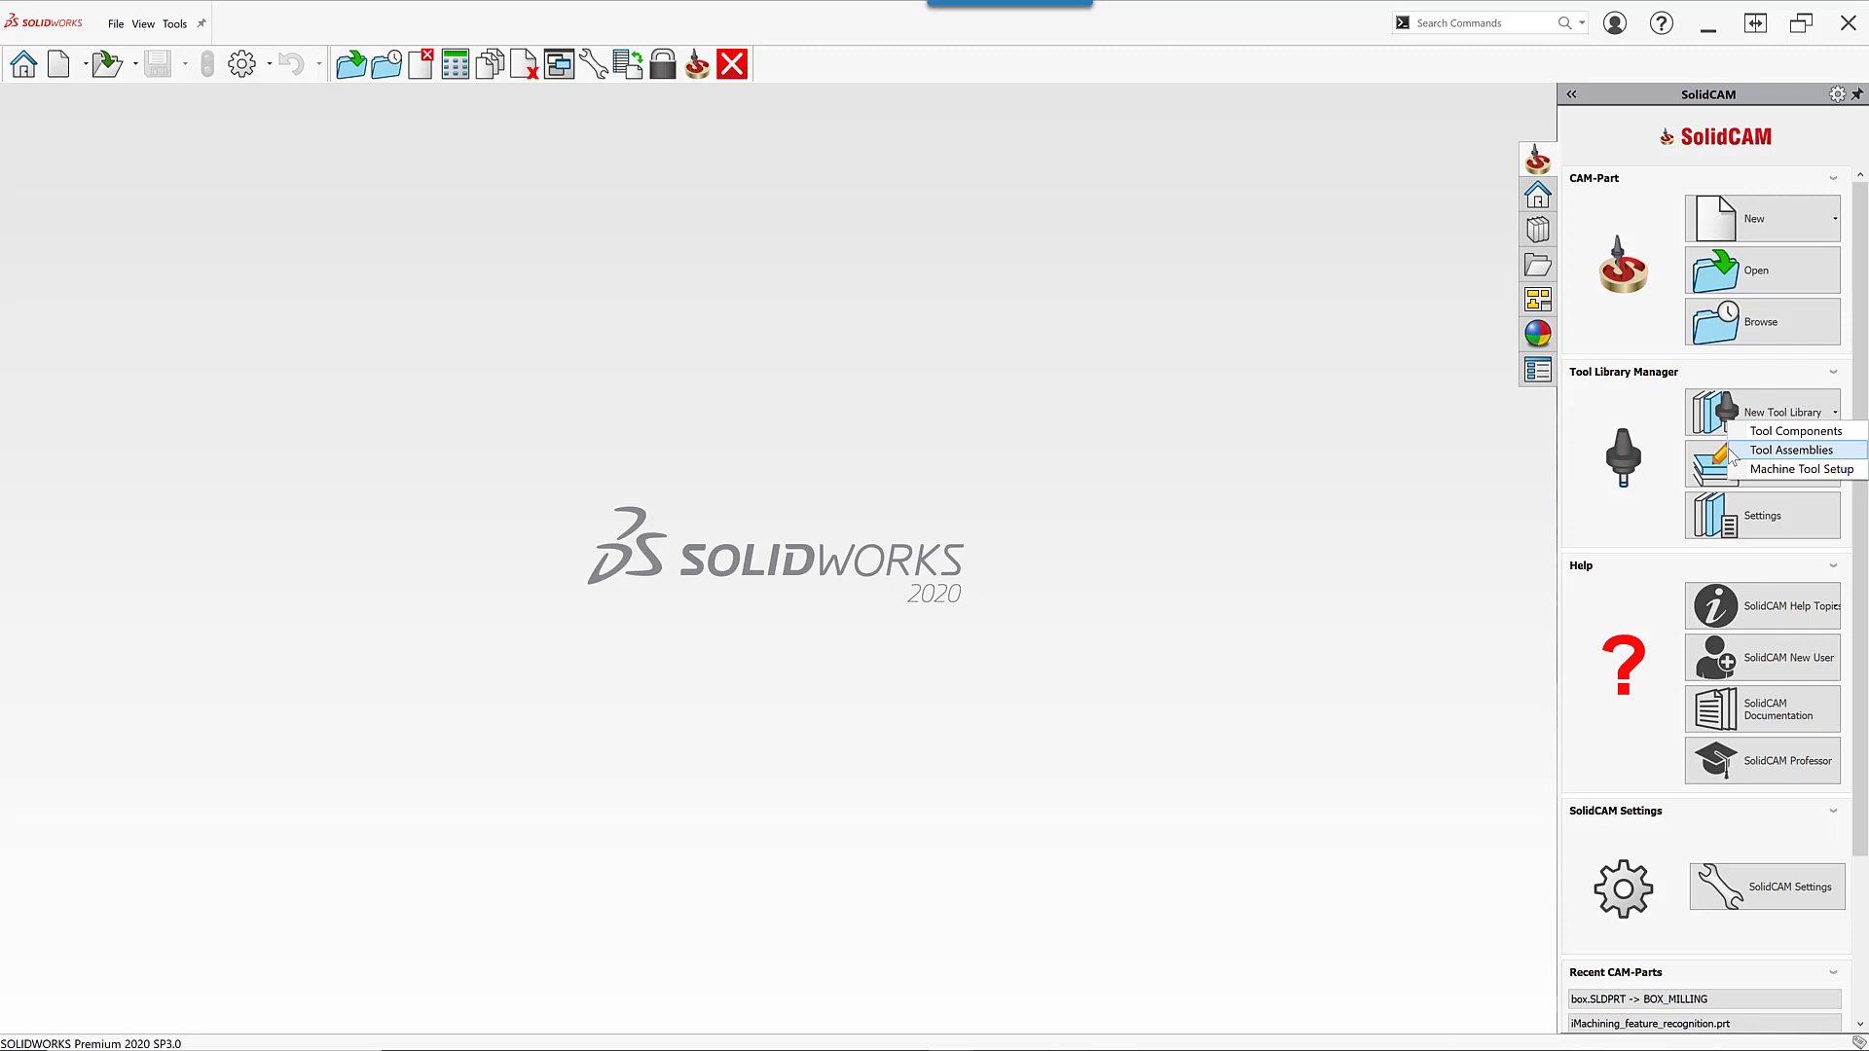
pyautogui.click(1733, 453)
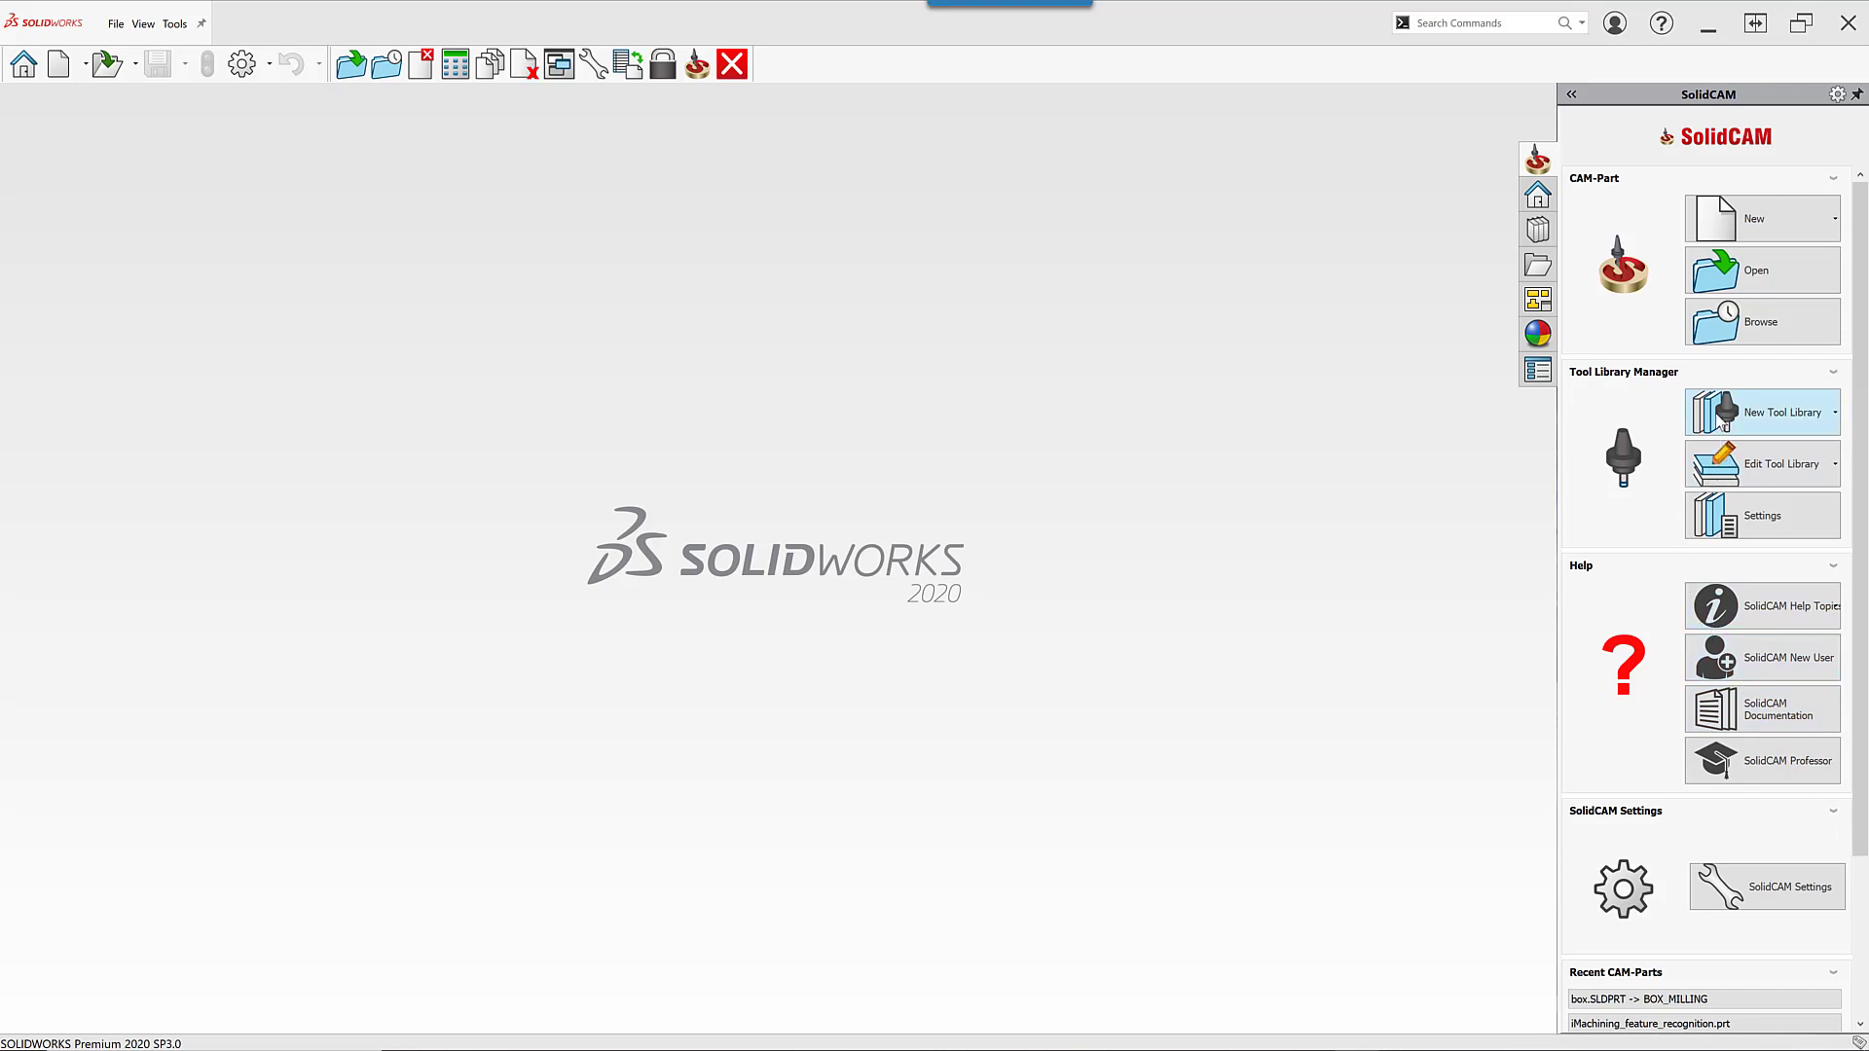
pyautogui.click(1726, 425)
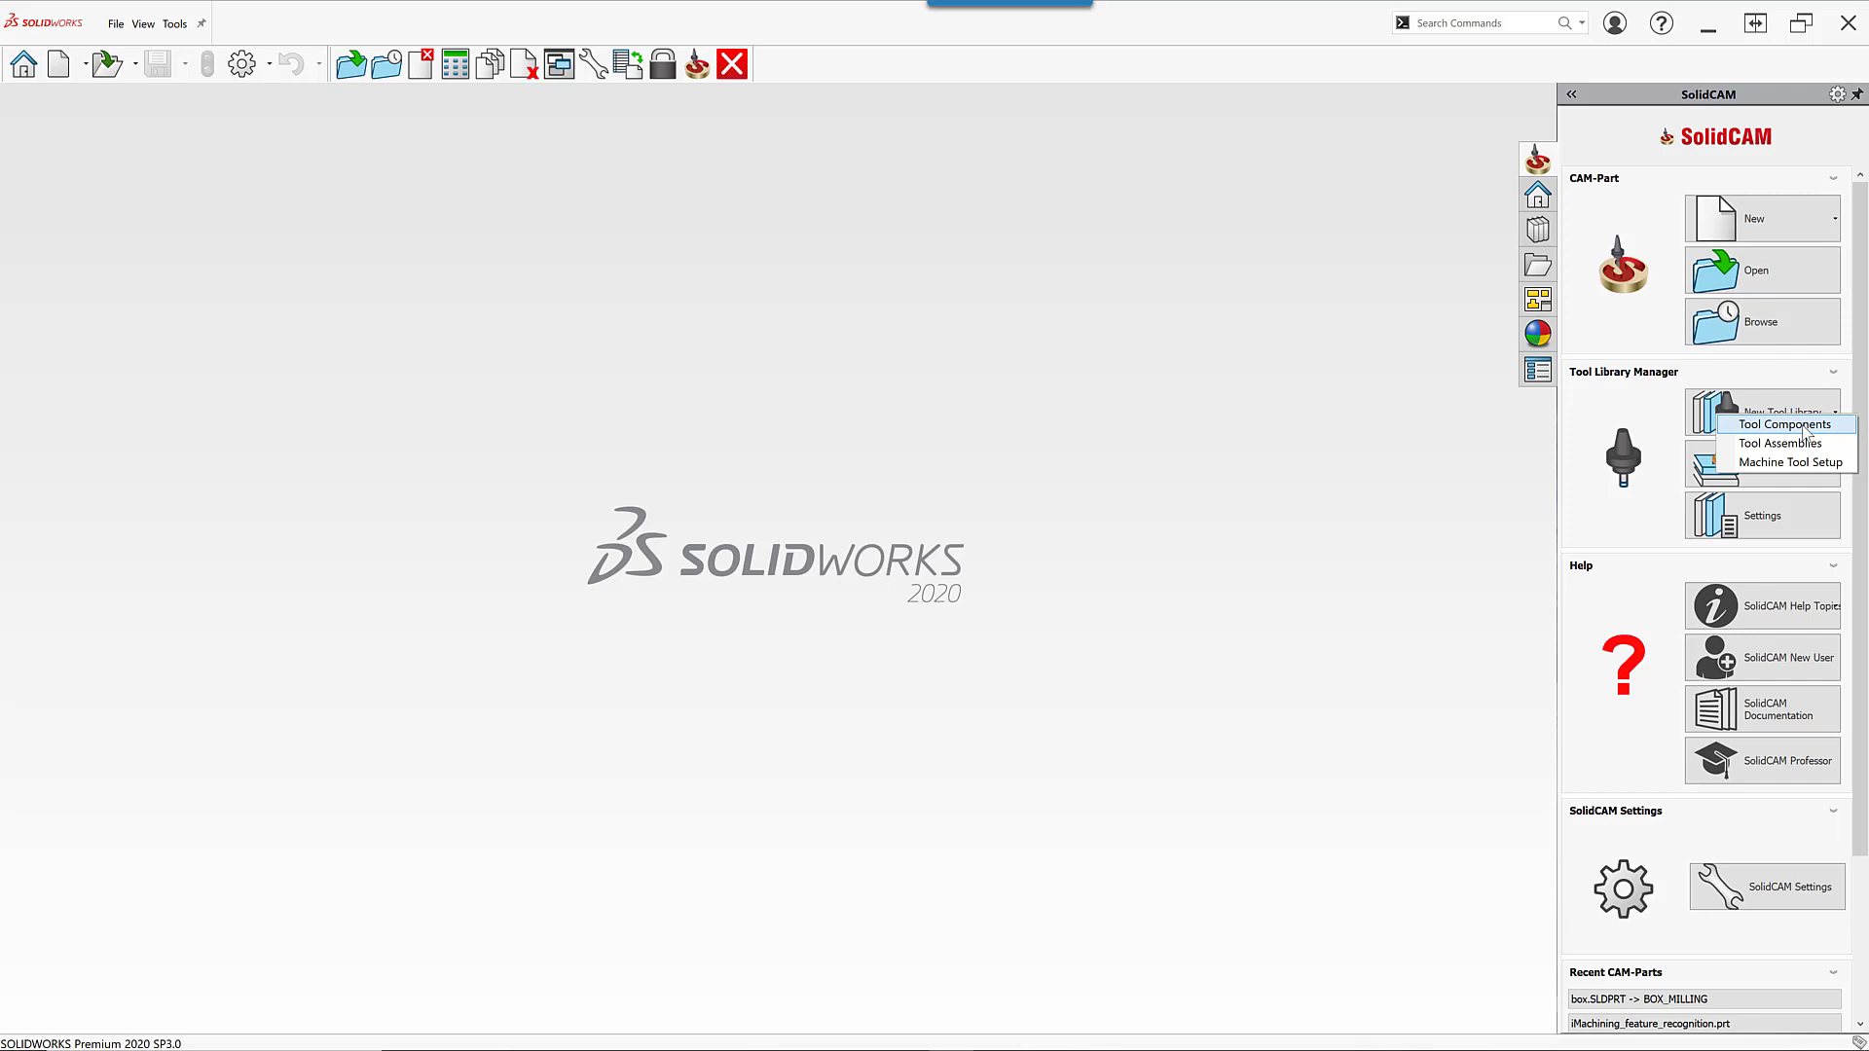
pyautogui.click(1756, 463)
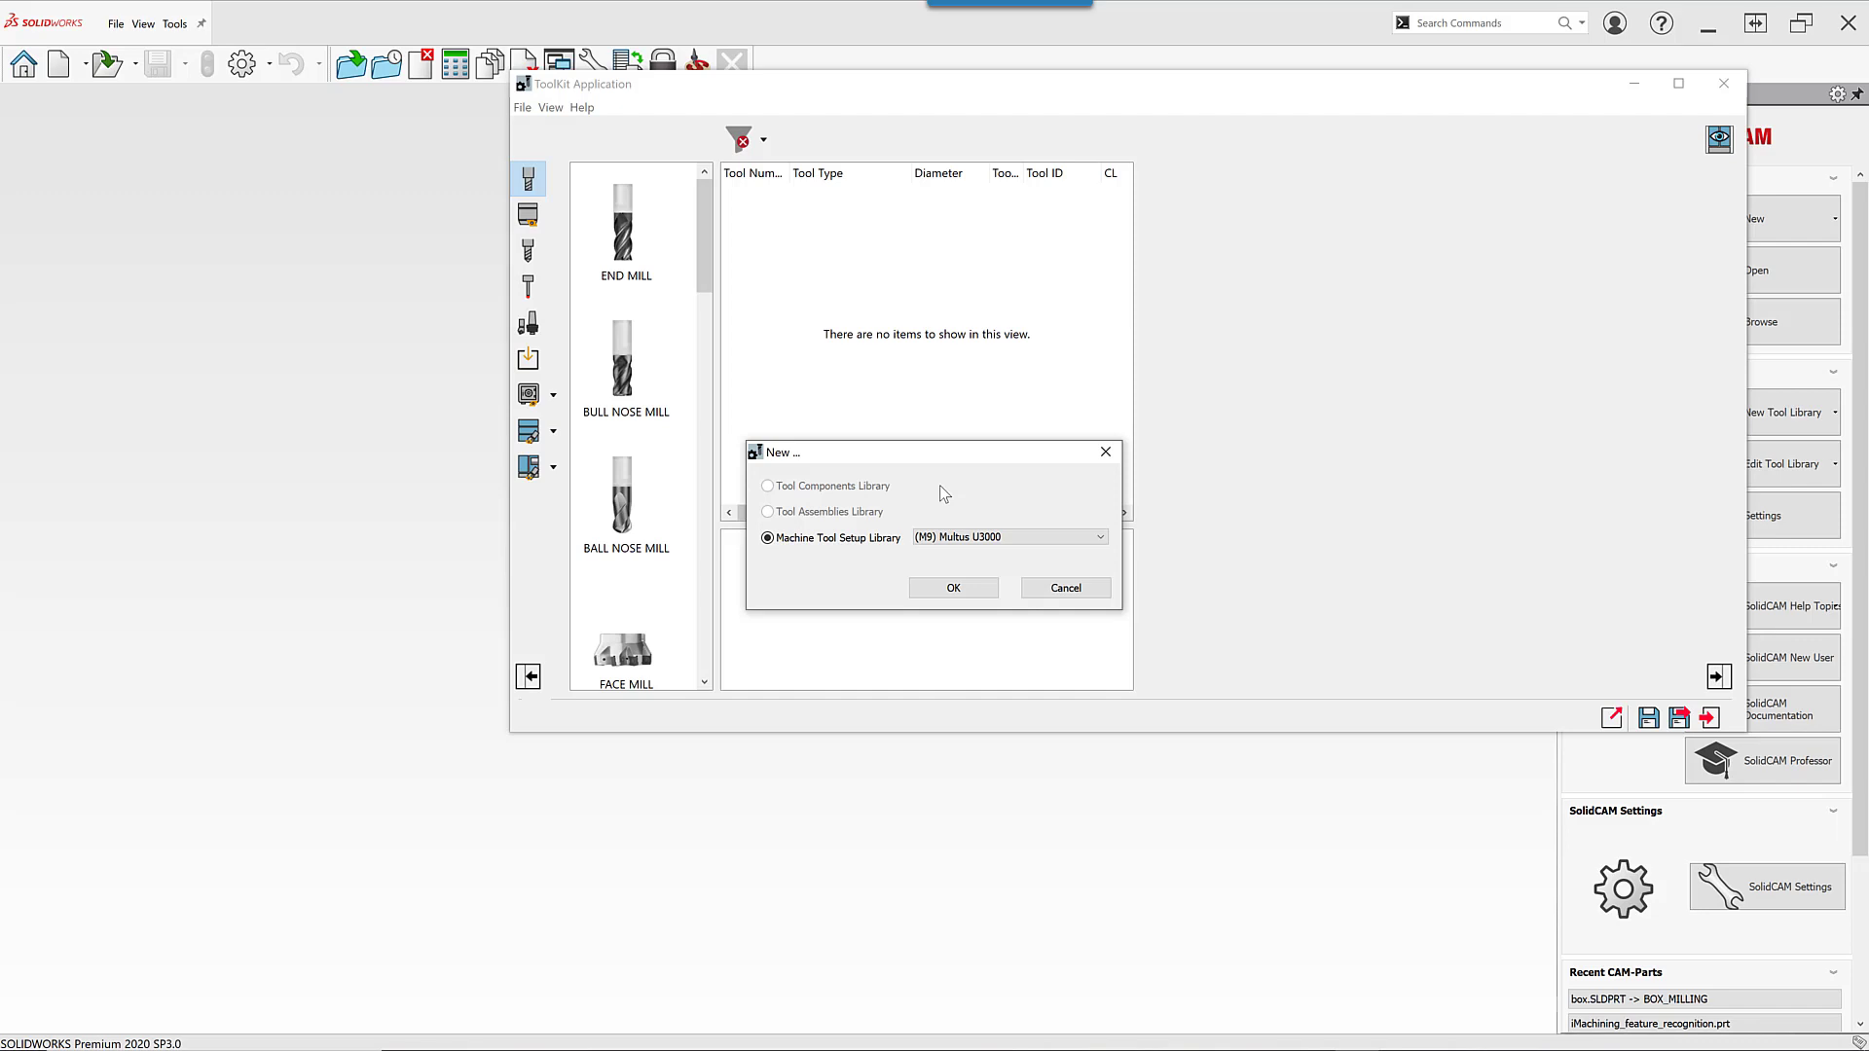
pyautogui.click(1092, 536)
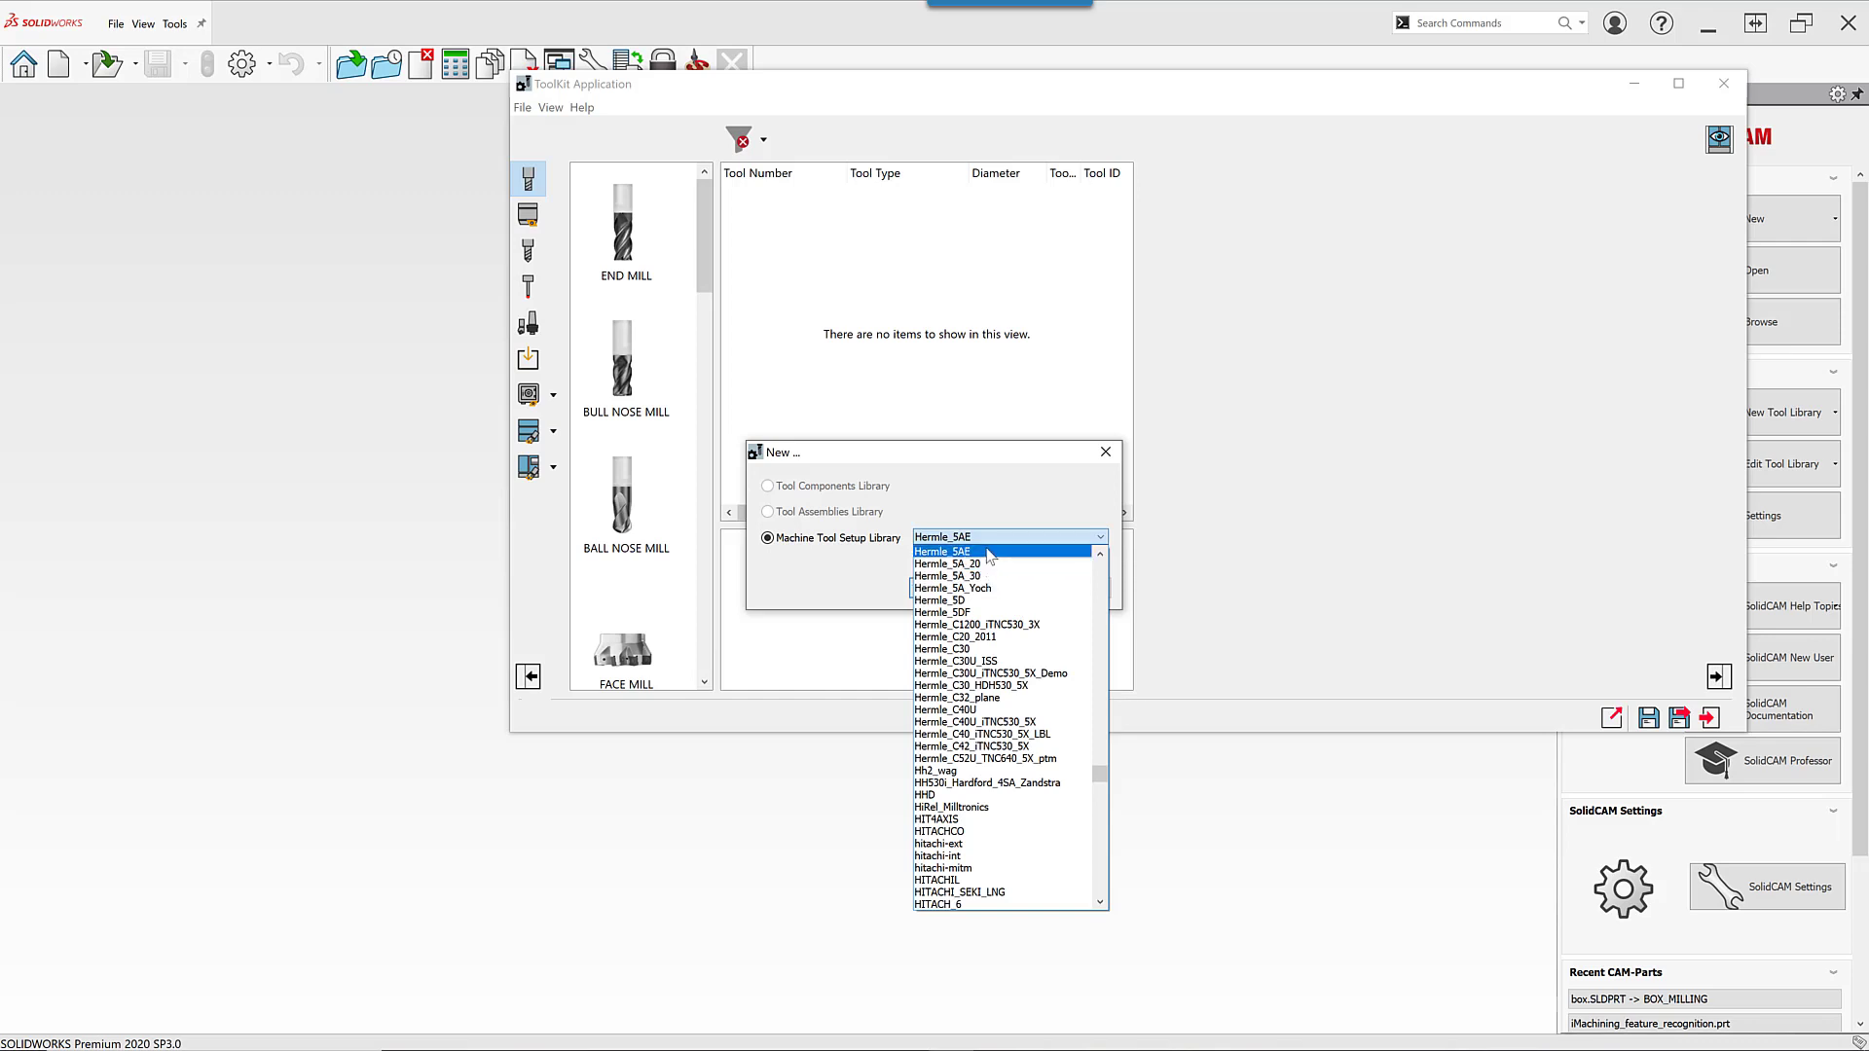
pyautogui.click(989, 554)
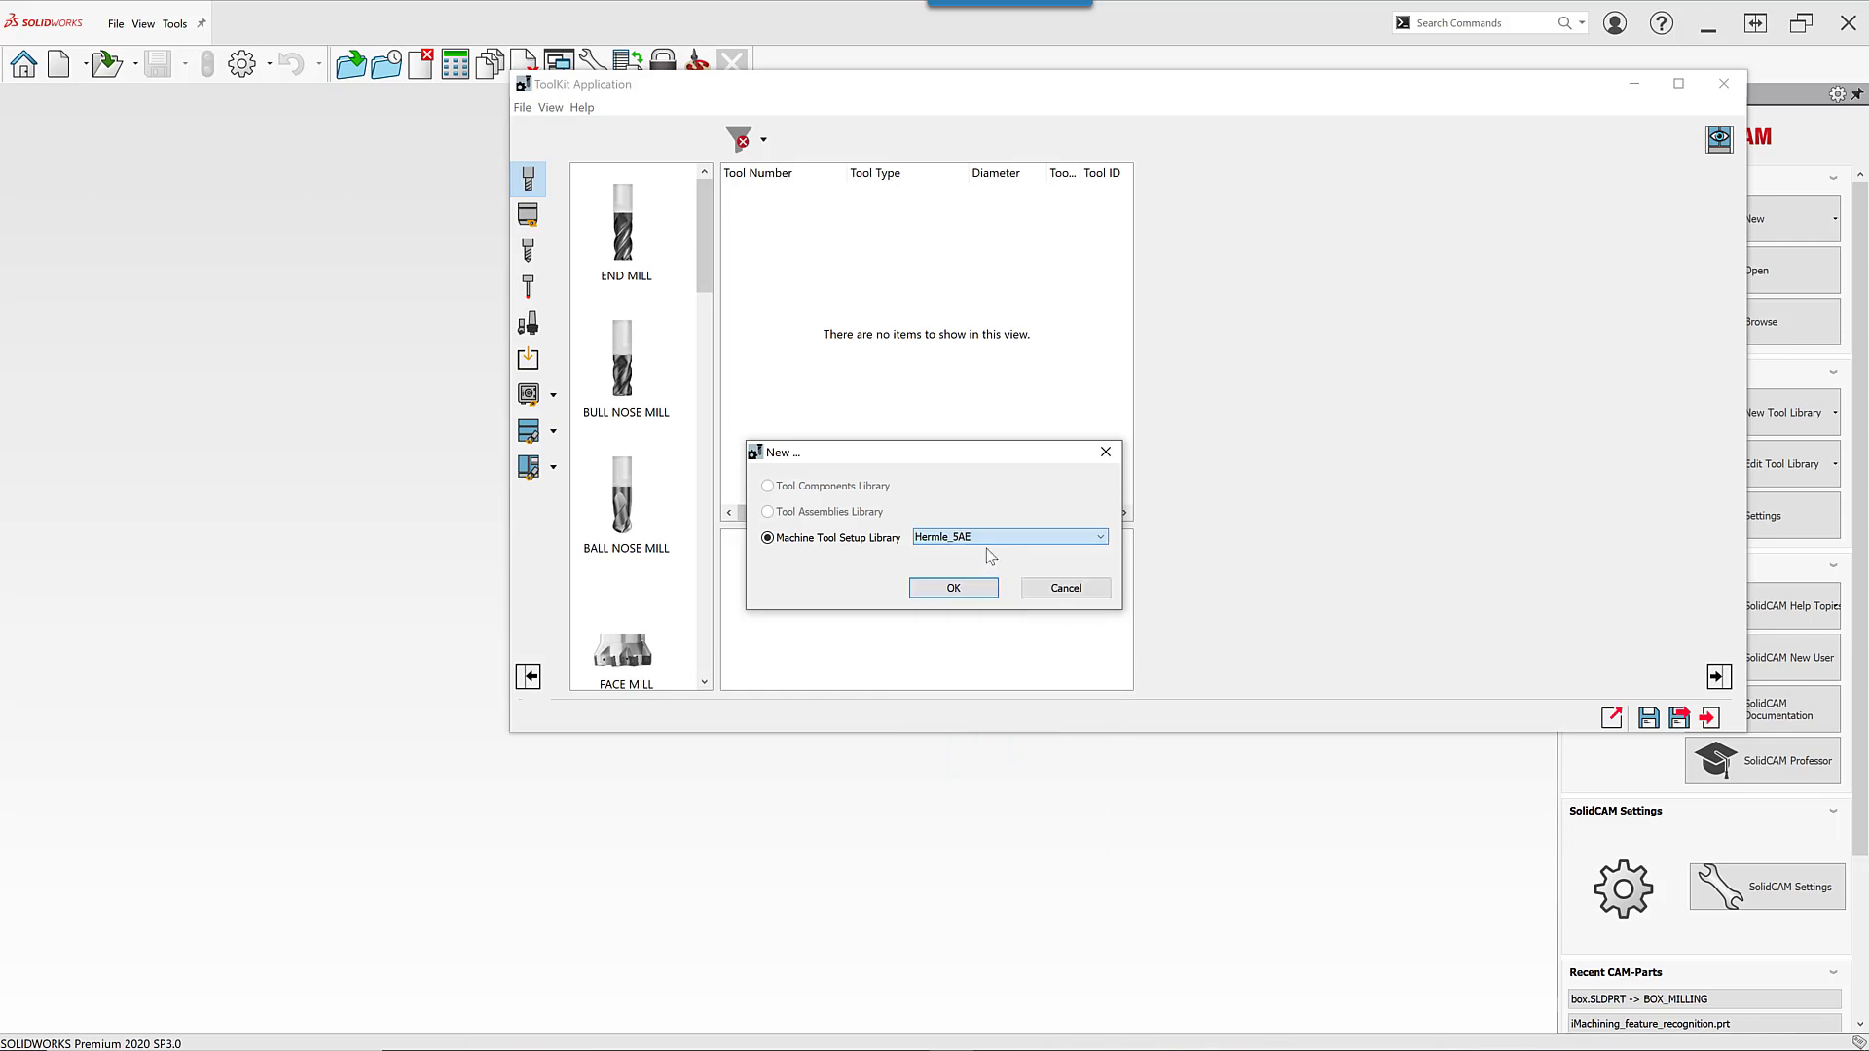
pyautogui.click(953, 588)
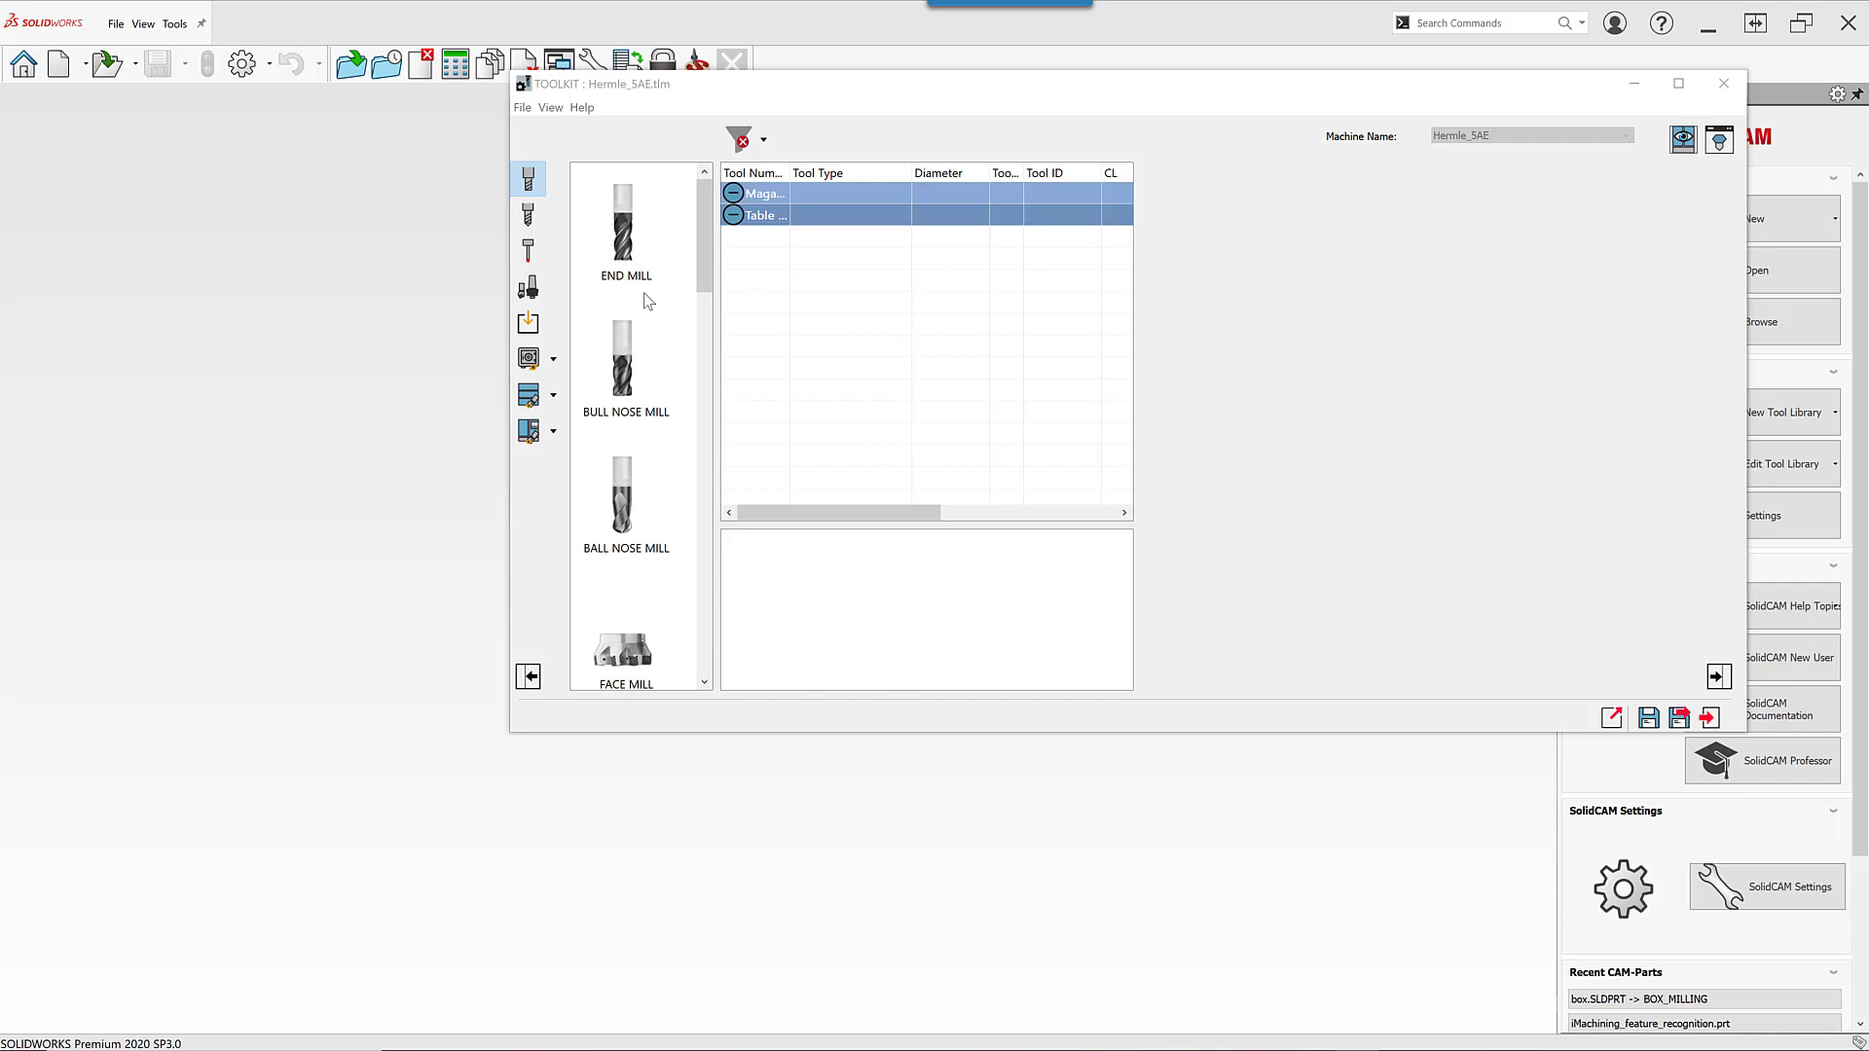
# - Add a default 6 mm end mill to the machine library and review its feed and spin data
pyautogui.doubleClick(624, 247)
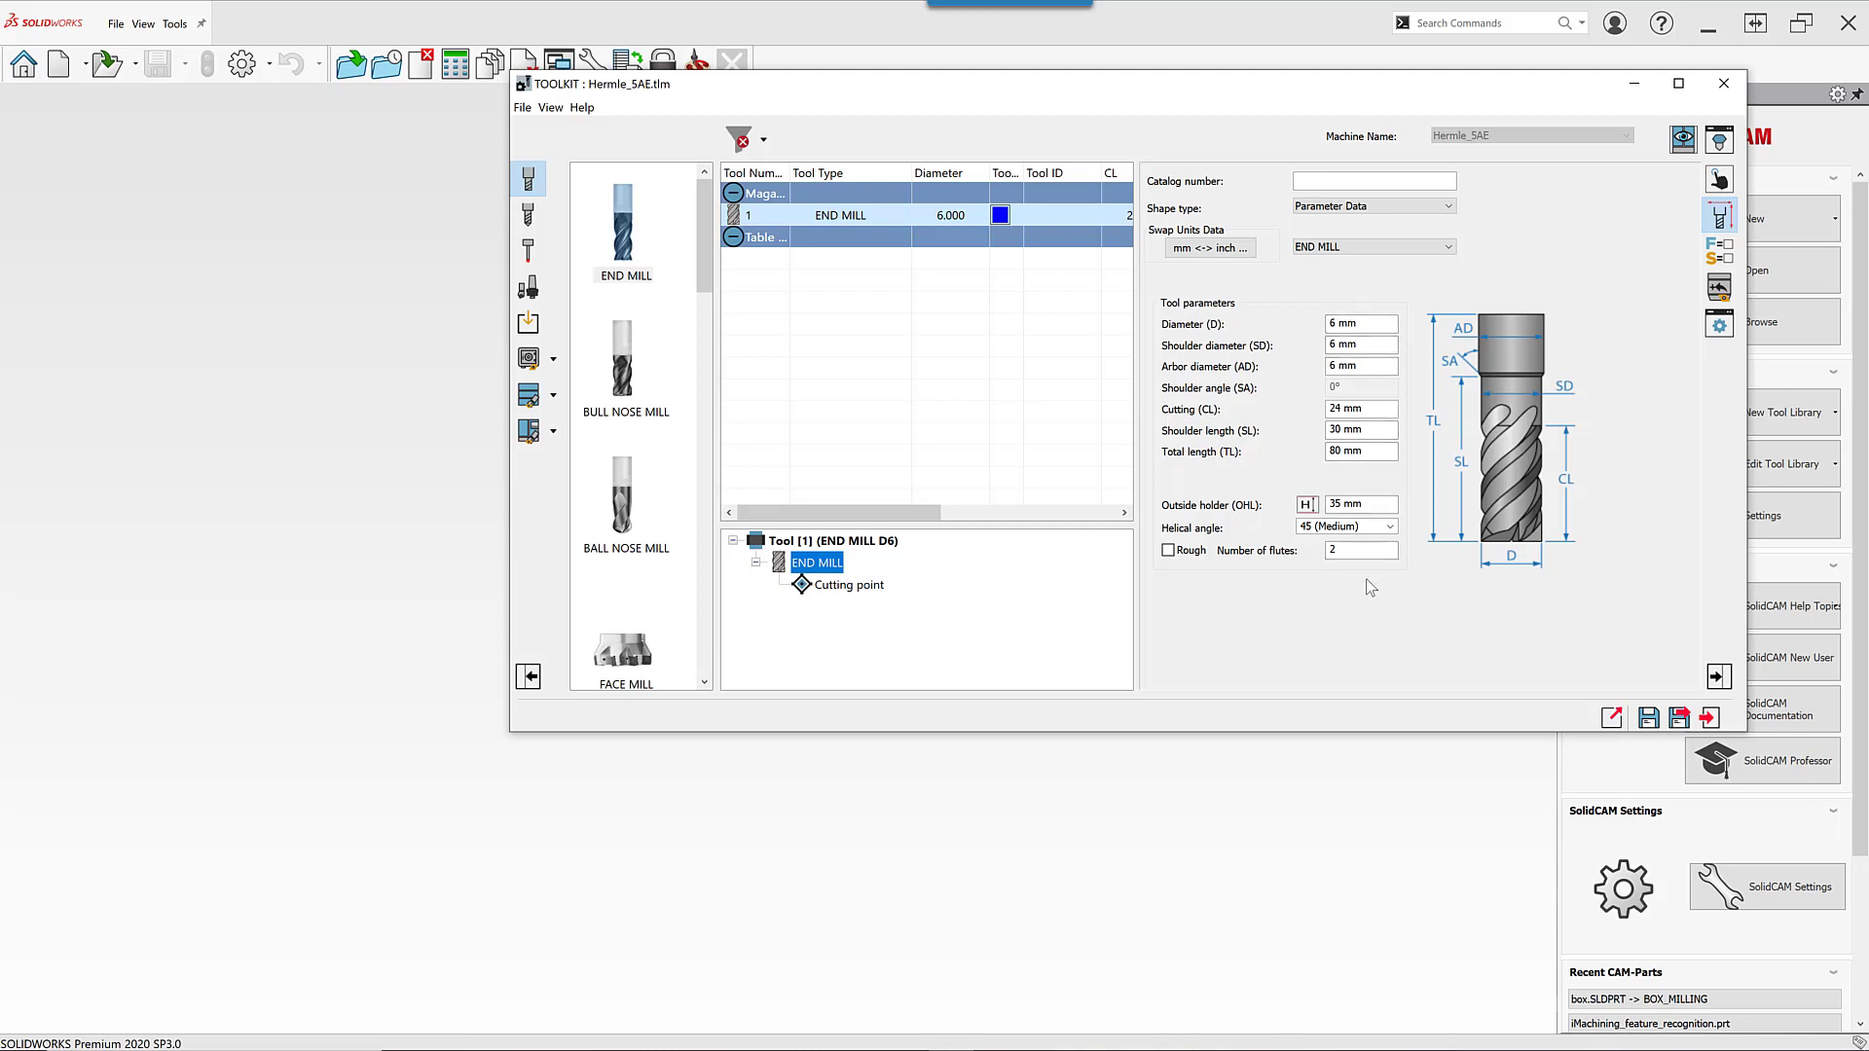
pyautogui.click(1720, 251)
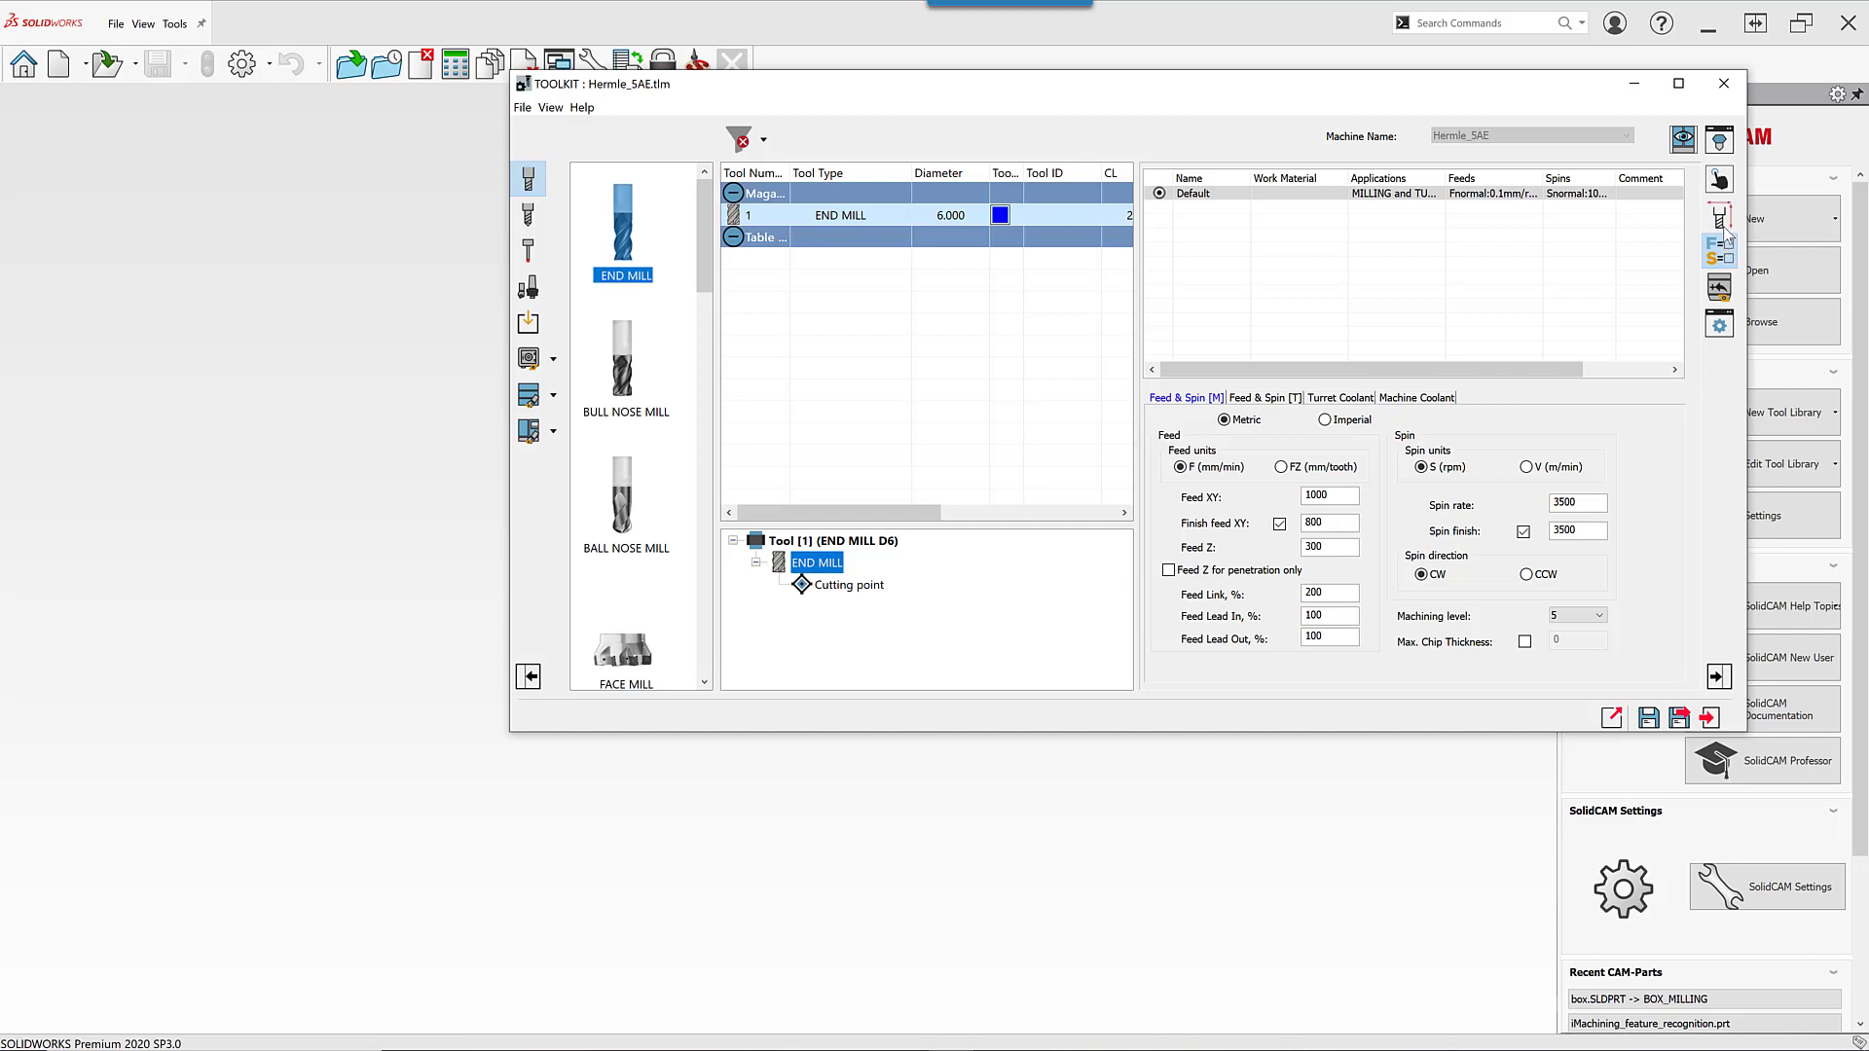
pyautogui.click(1719, 216)
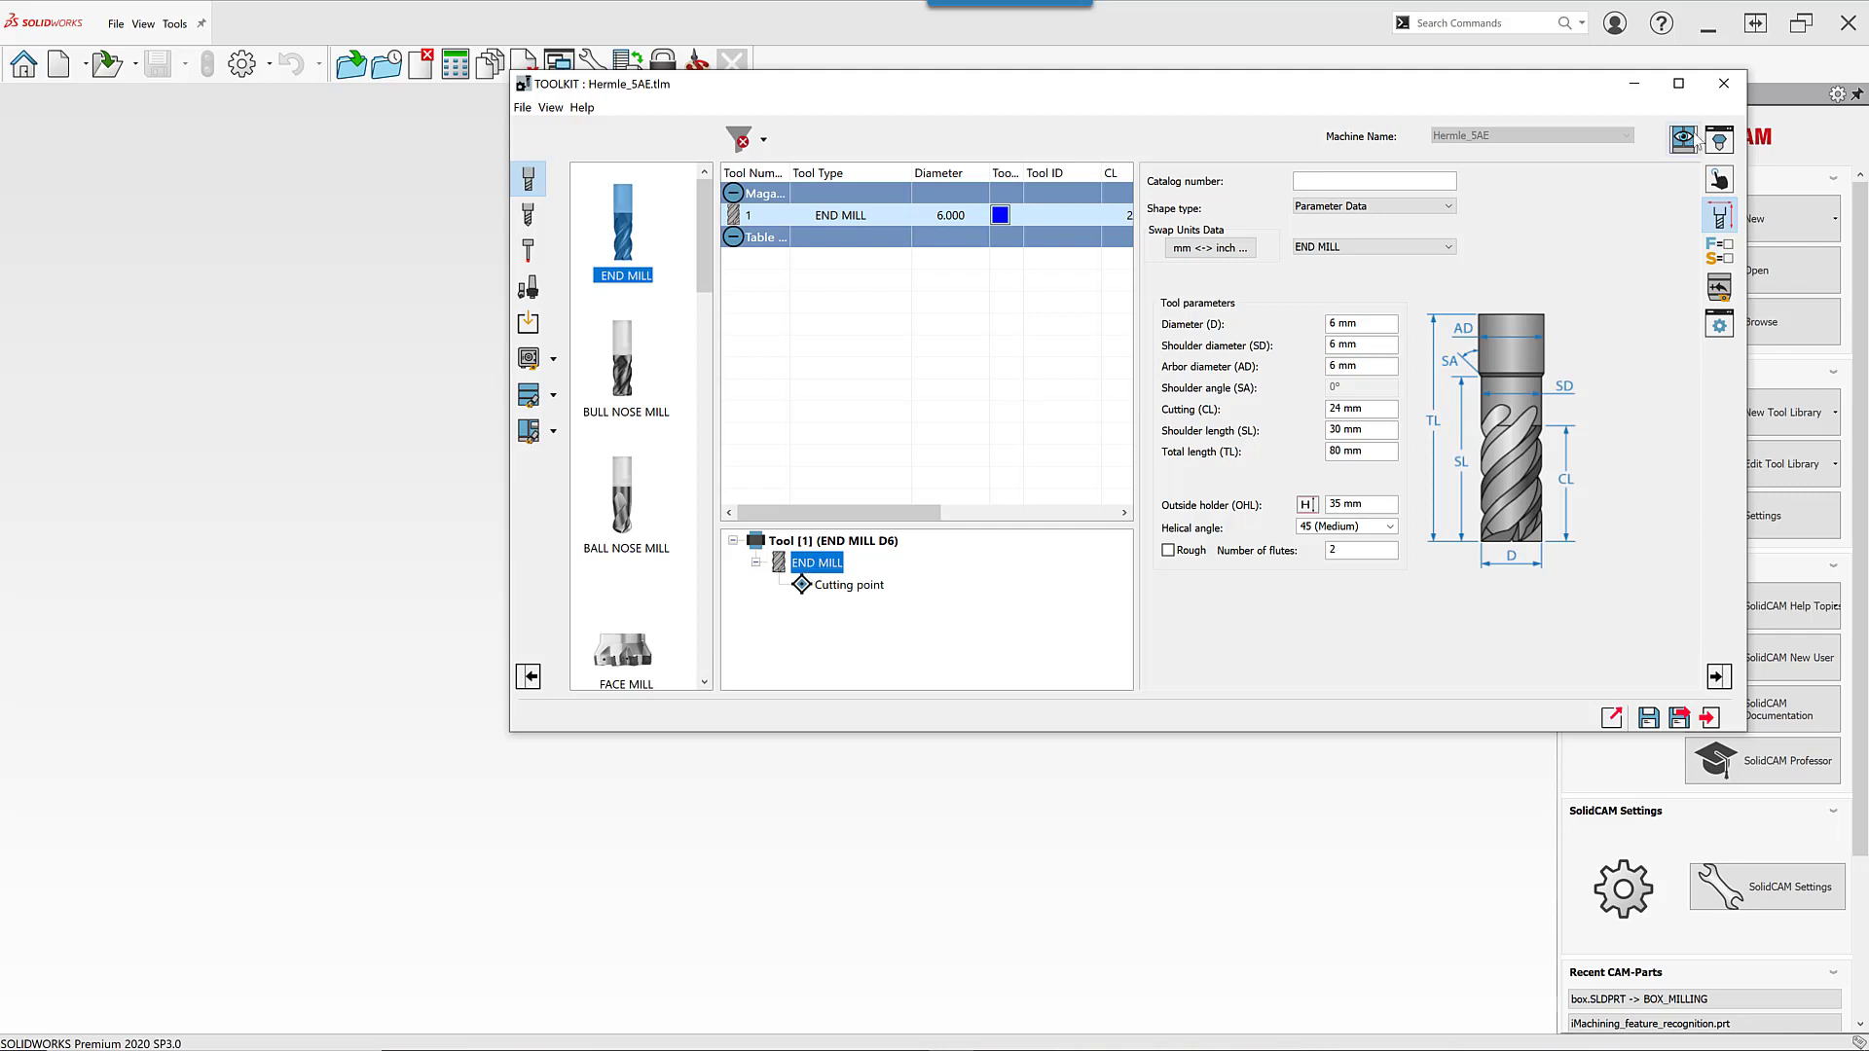
# - Open the Tool Viewer and fit the whole end mill in its preview
pyautogui.click(1719, 140)
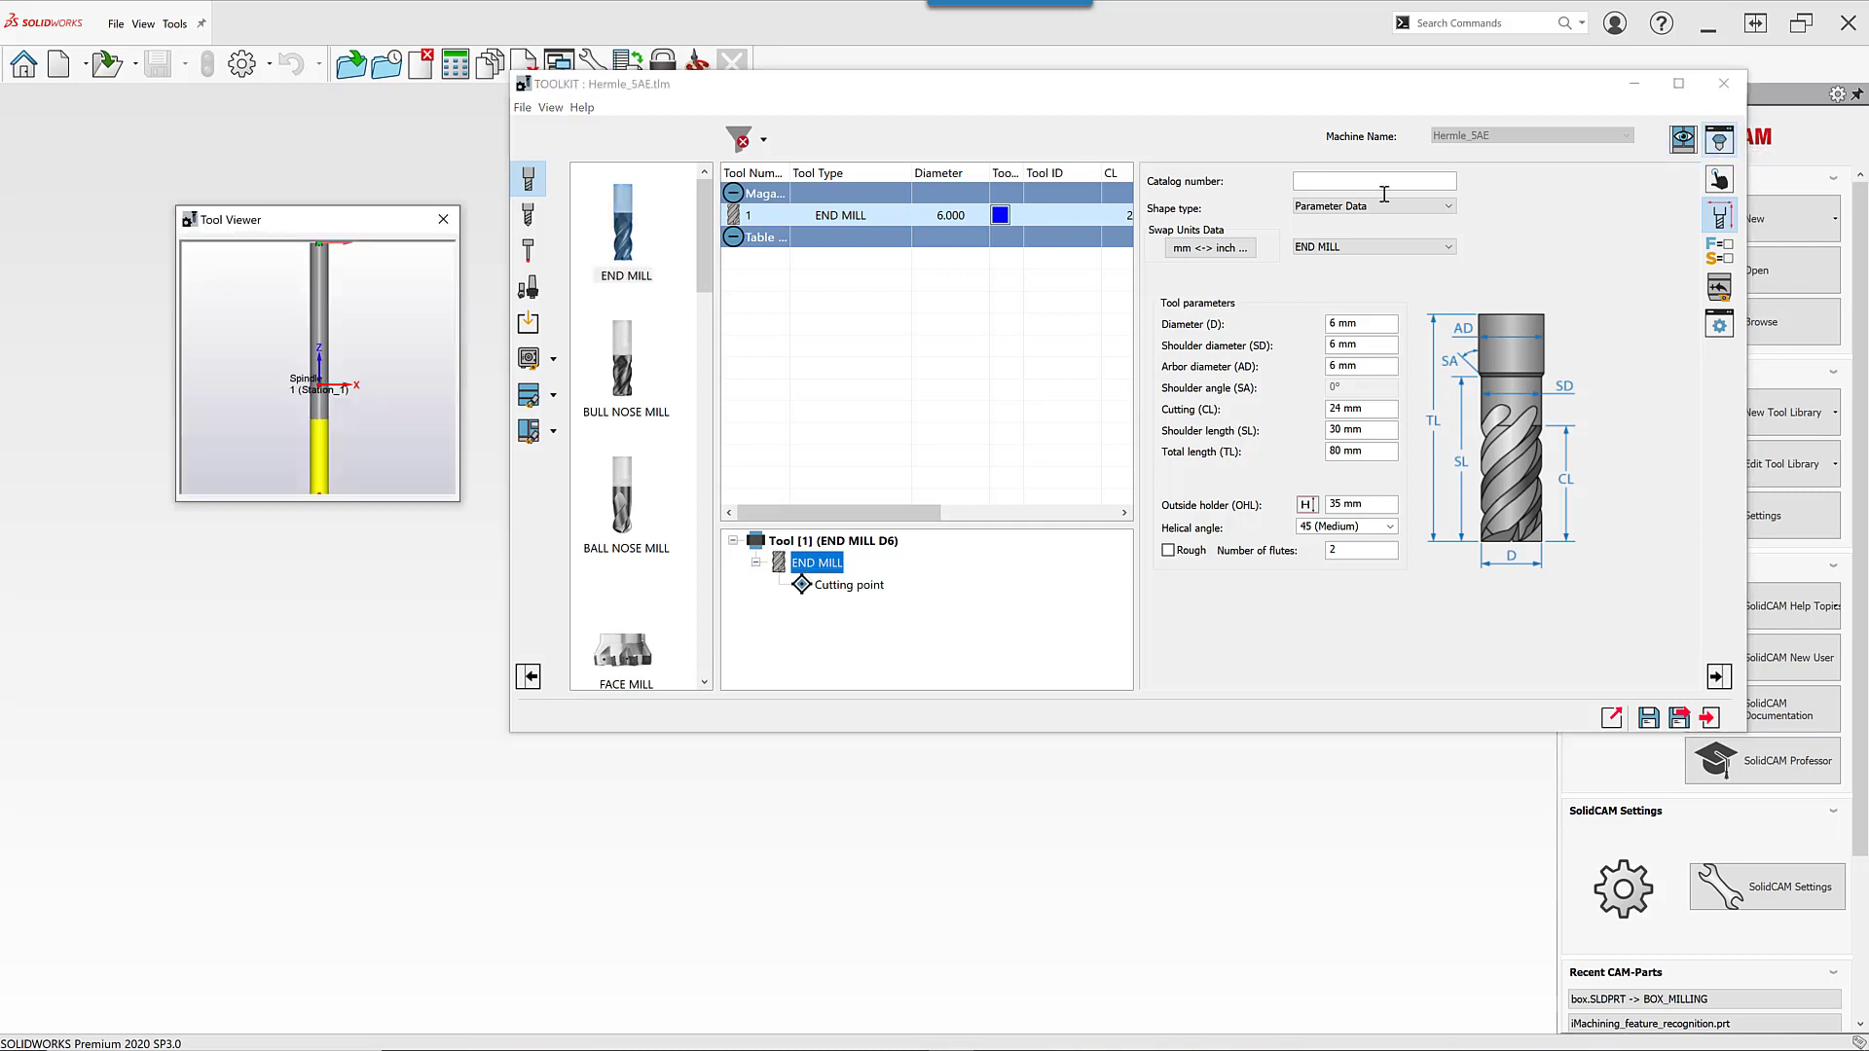
pyautogui.moveTo(358, 227); pyautogui.dragTo(406, 226)
pyautogui.scroll(-3, 398, 383)
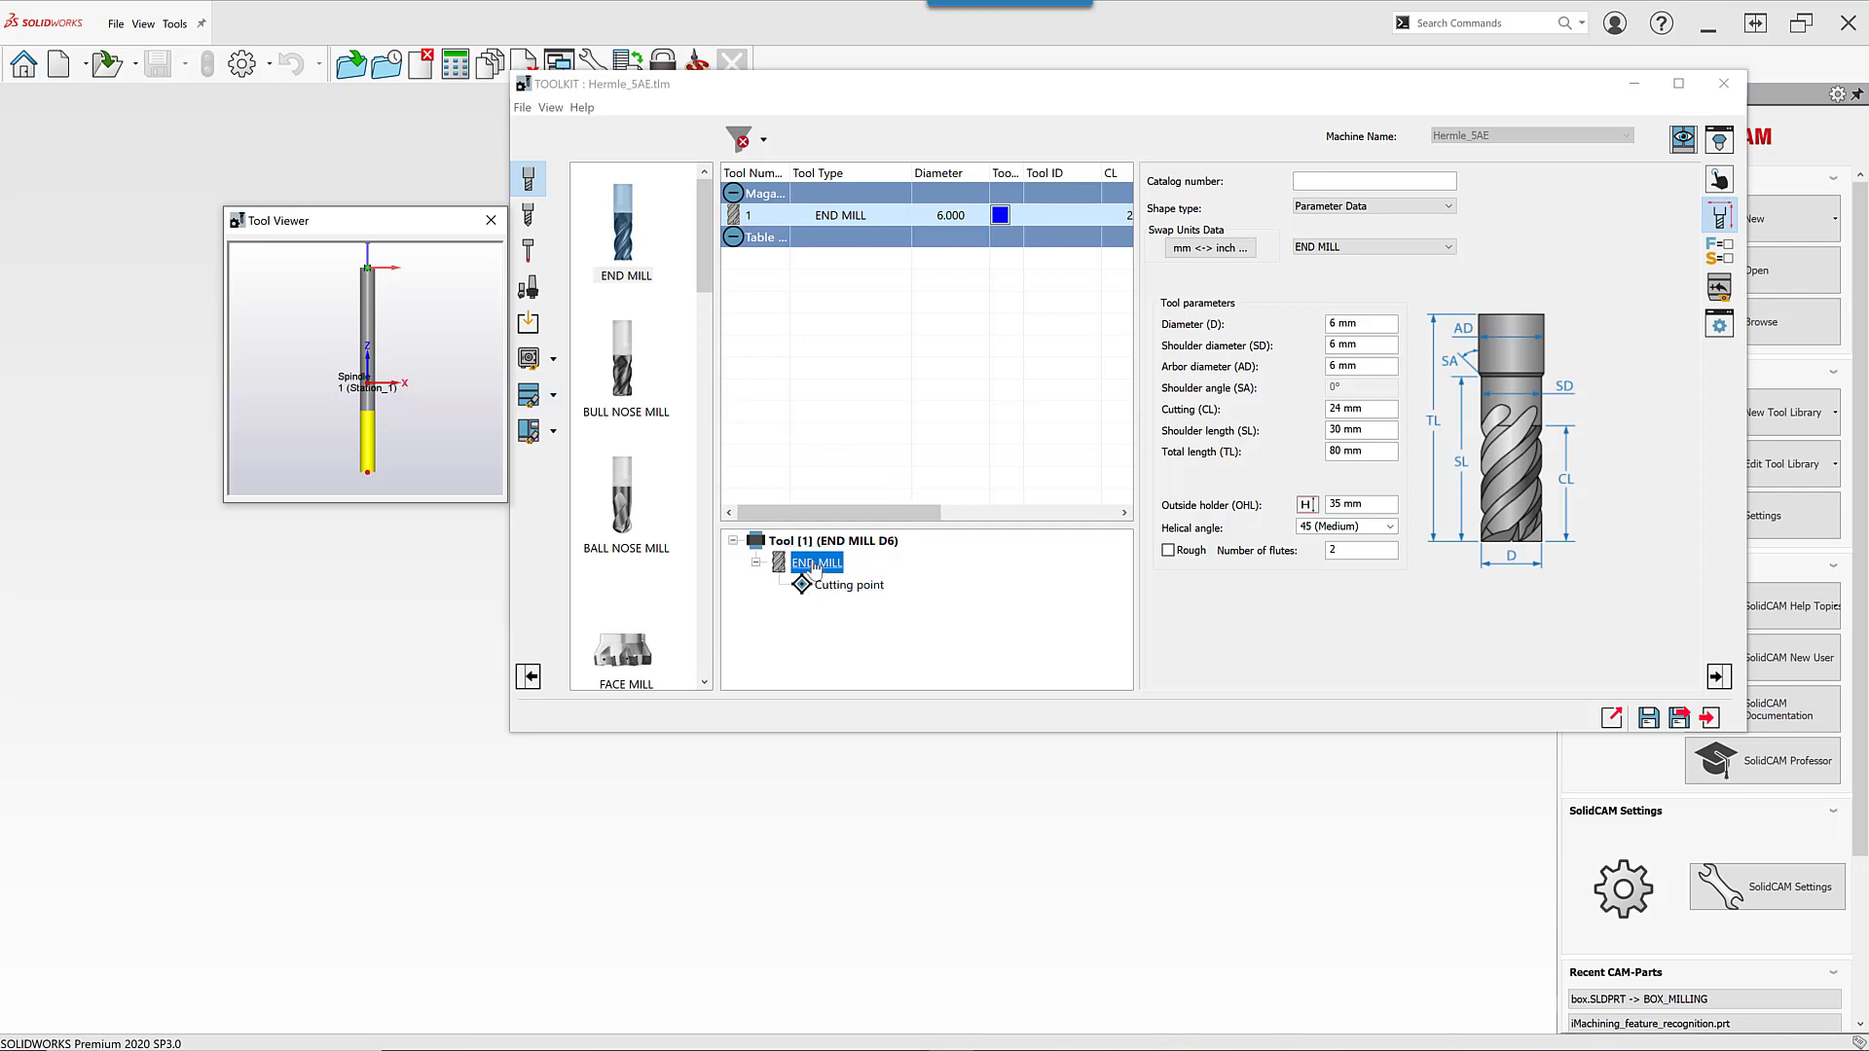
# - Add the HSK63 adaptor and the HSK A 63 ER 16x100 holder to the end mill, and save and exit the library
pyautogui.rightClick(815, 567)
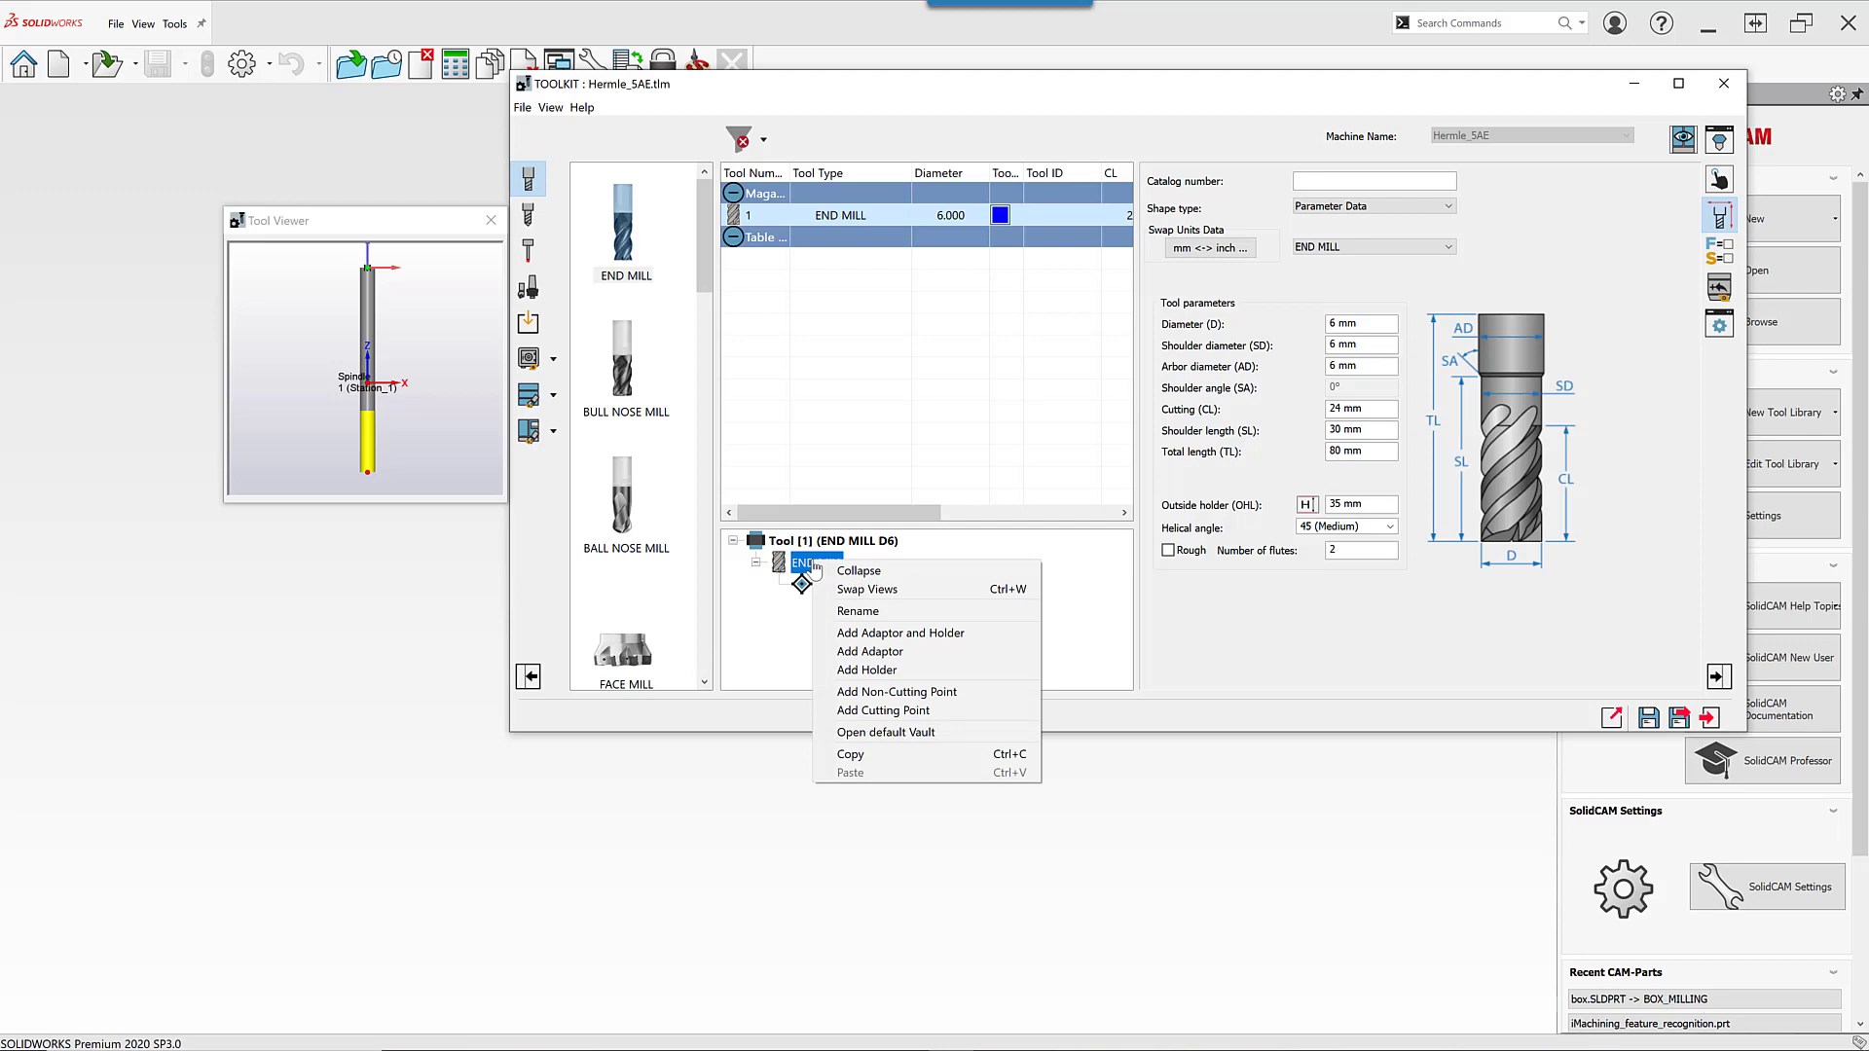
pyautogui.click(919, 634)
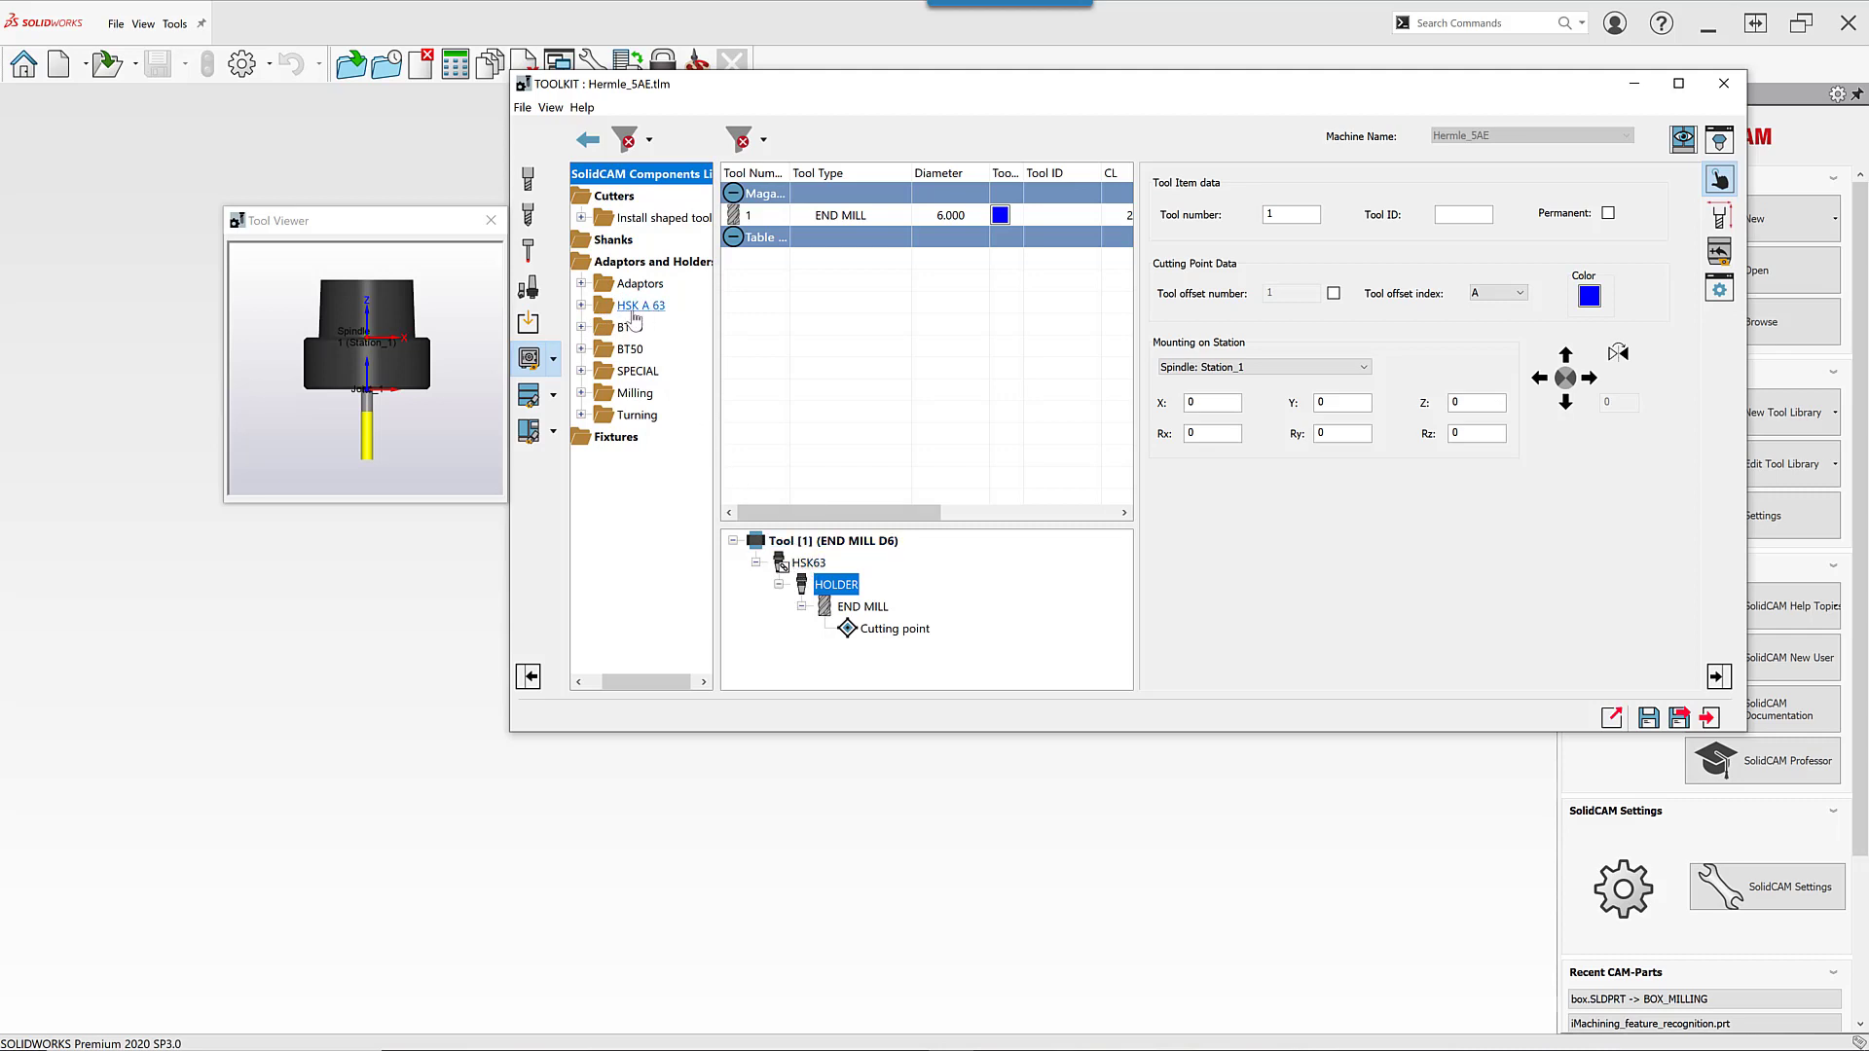
pyautogui.click(581, 306)
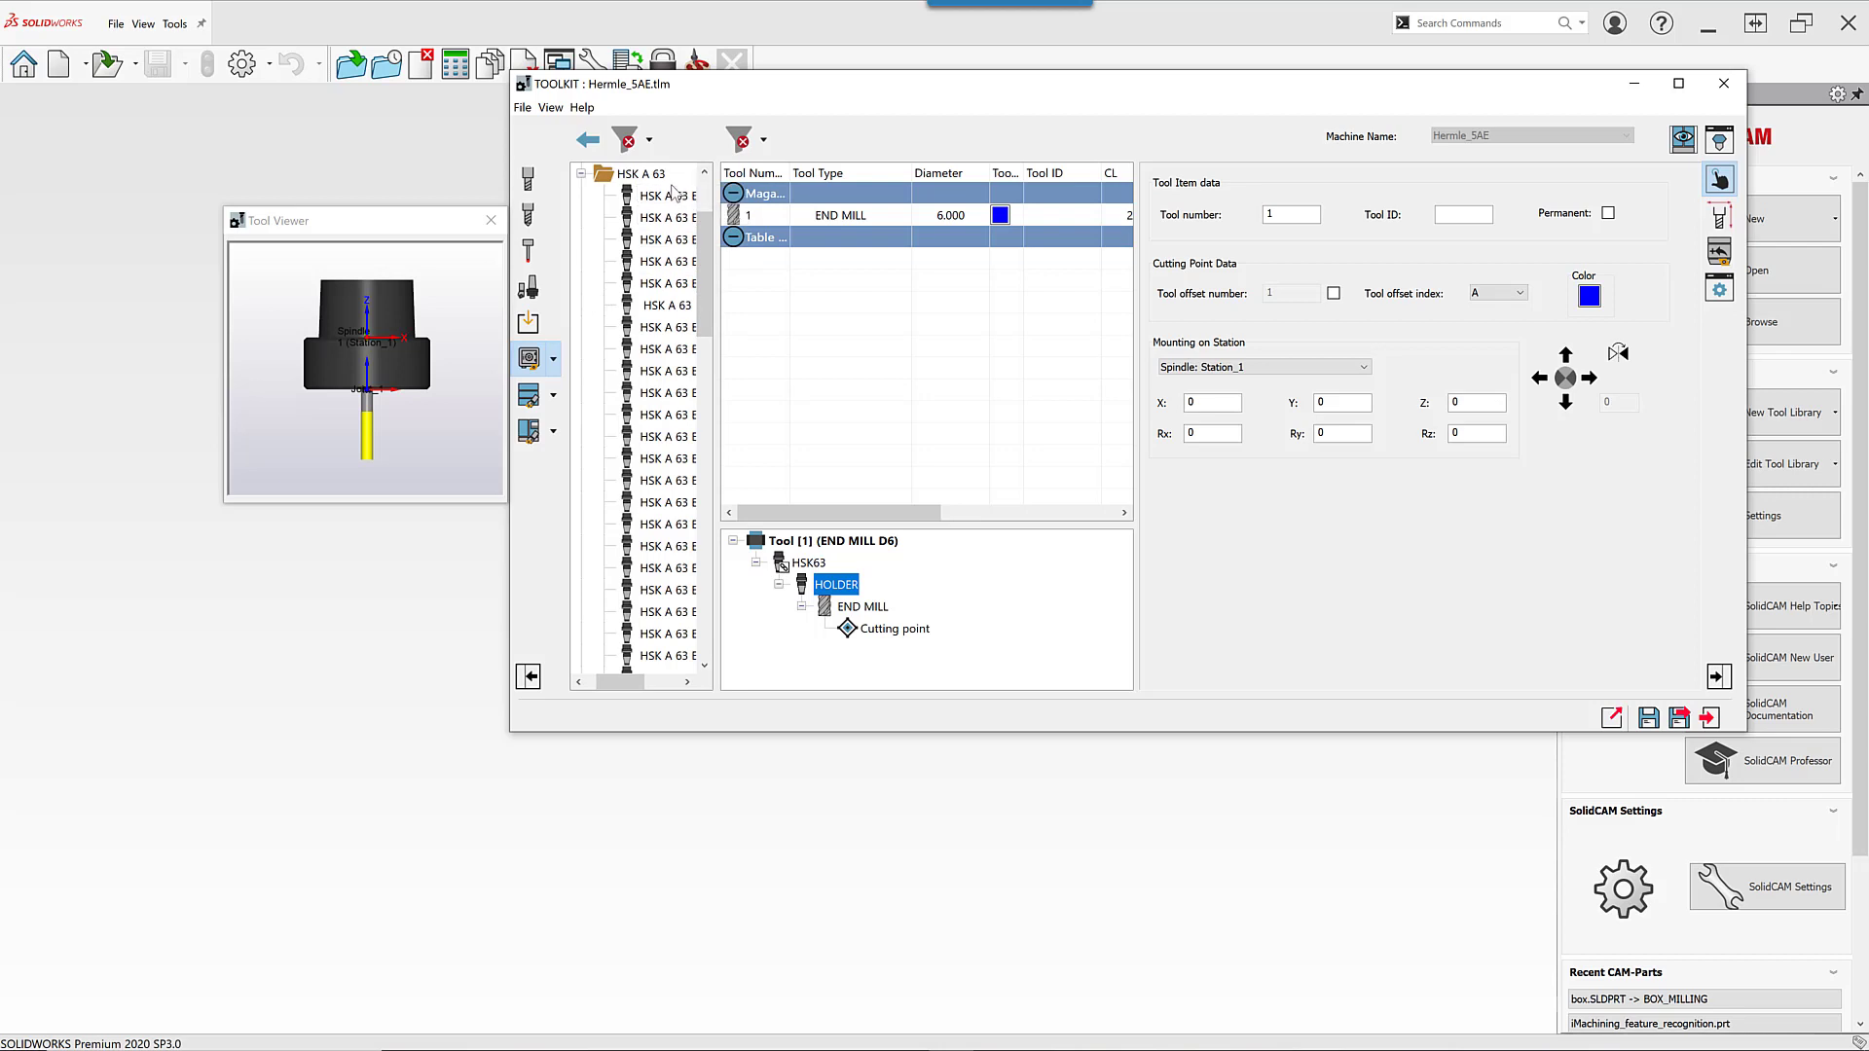
pyautogui.click(672, 194)
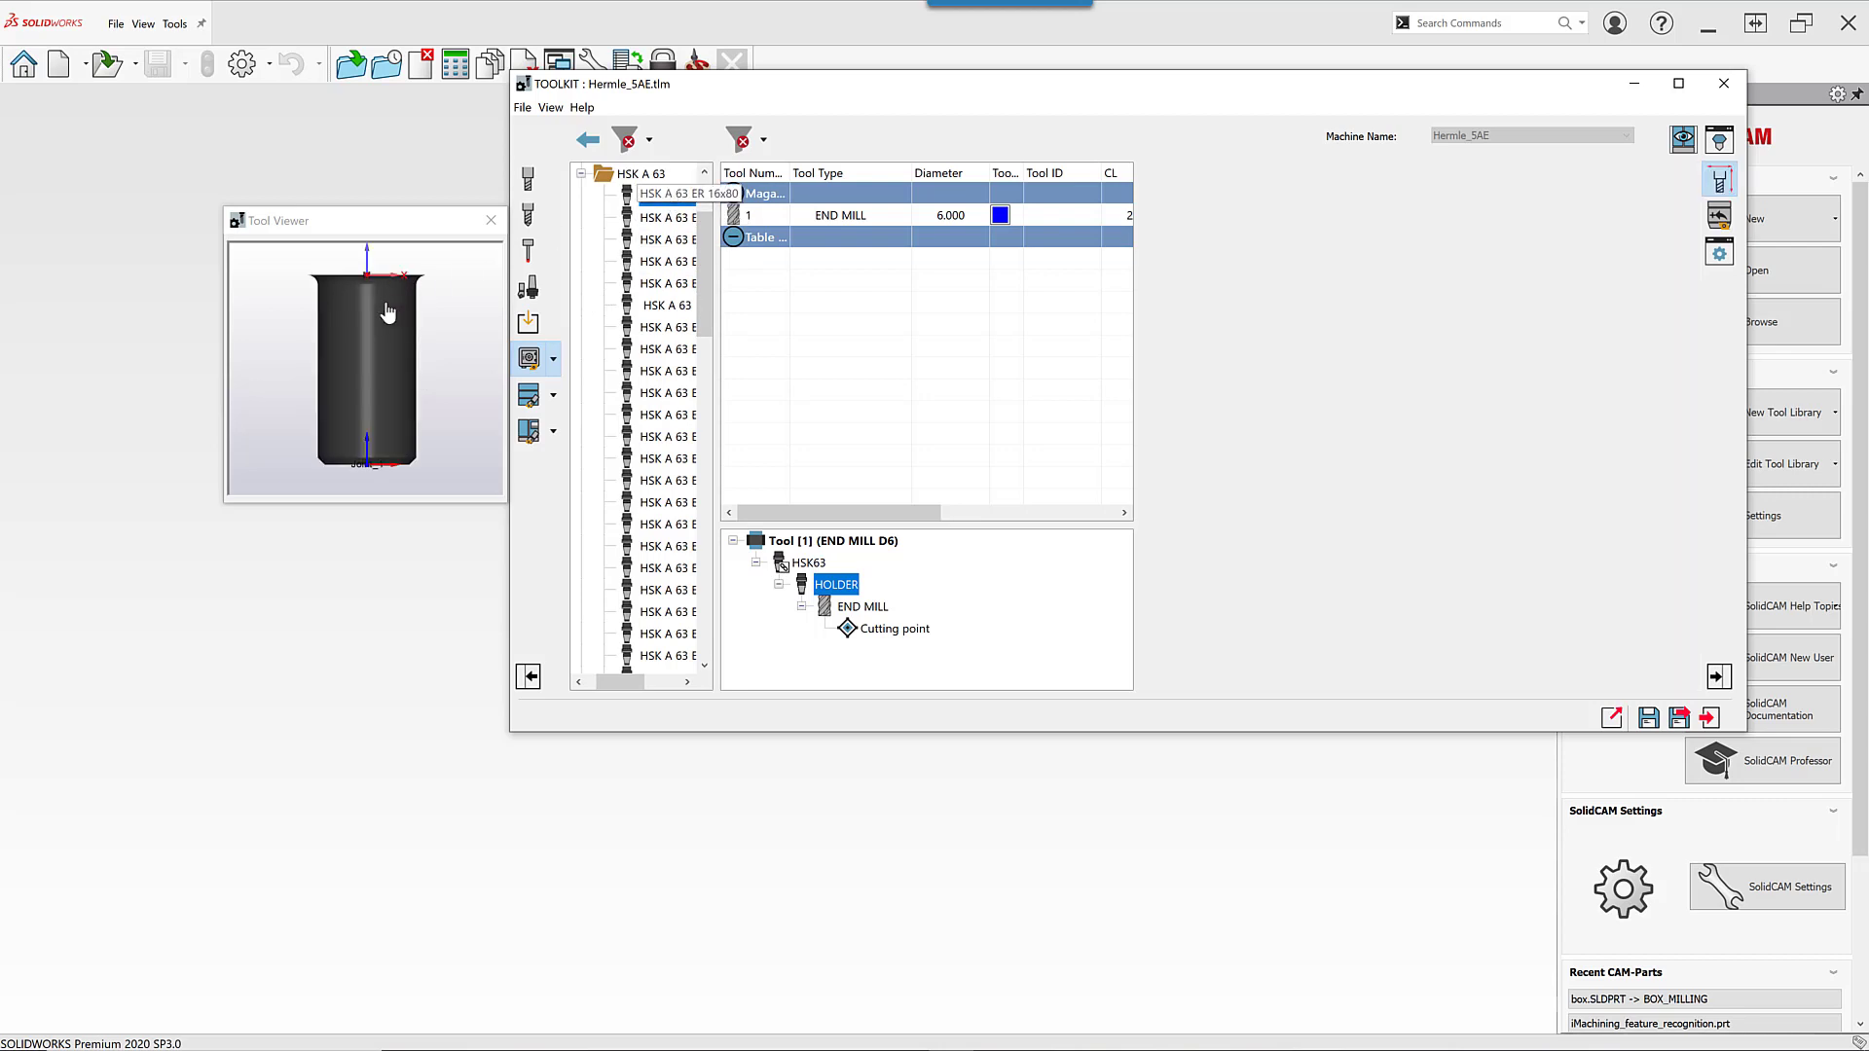
pyautogui.click(668, 222)
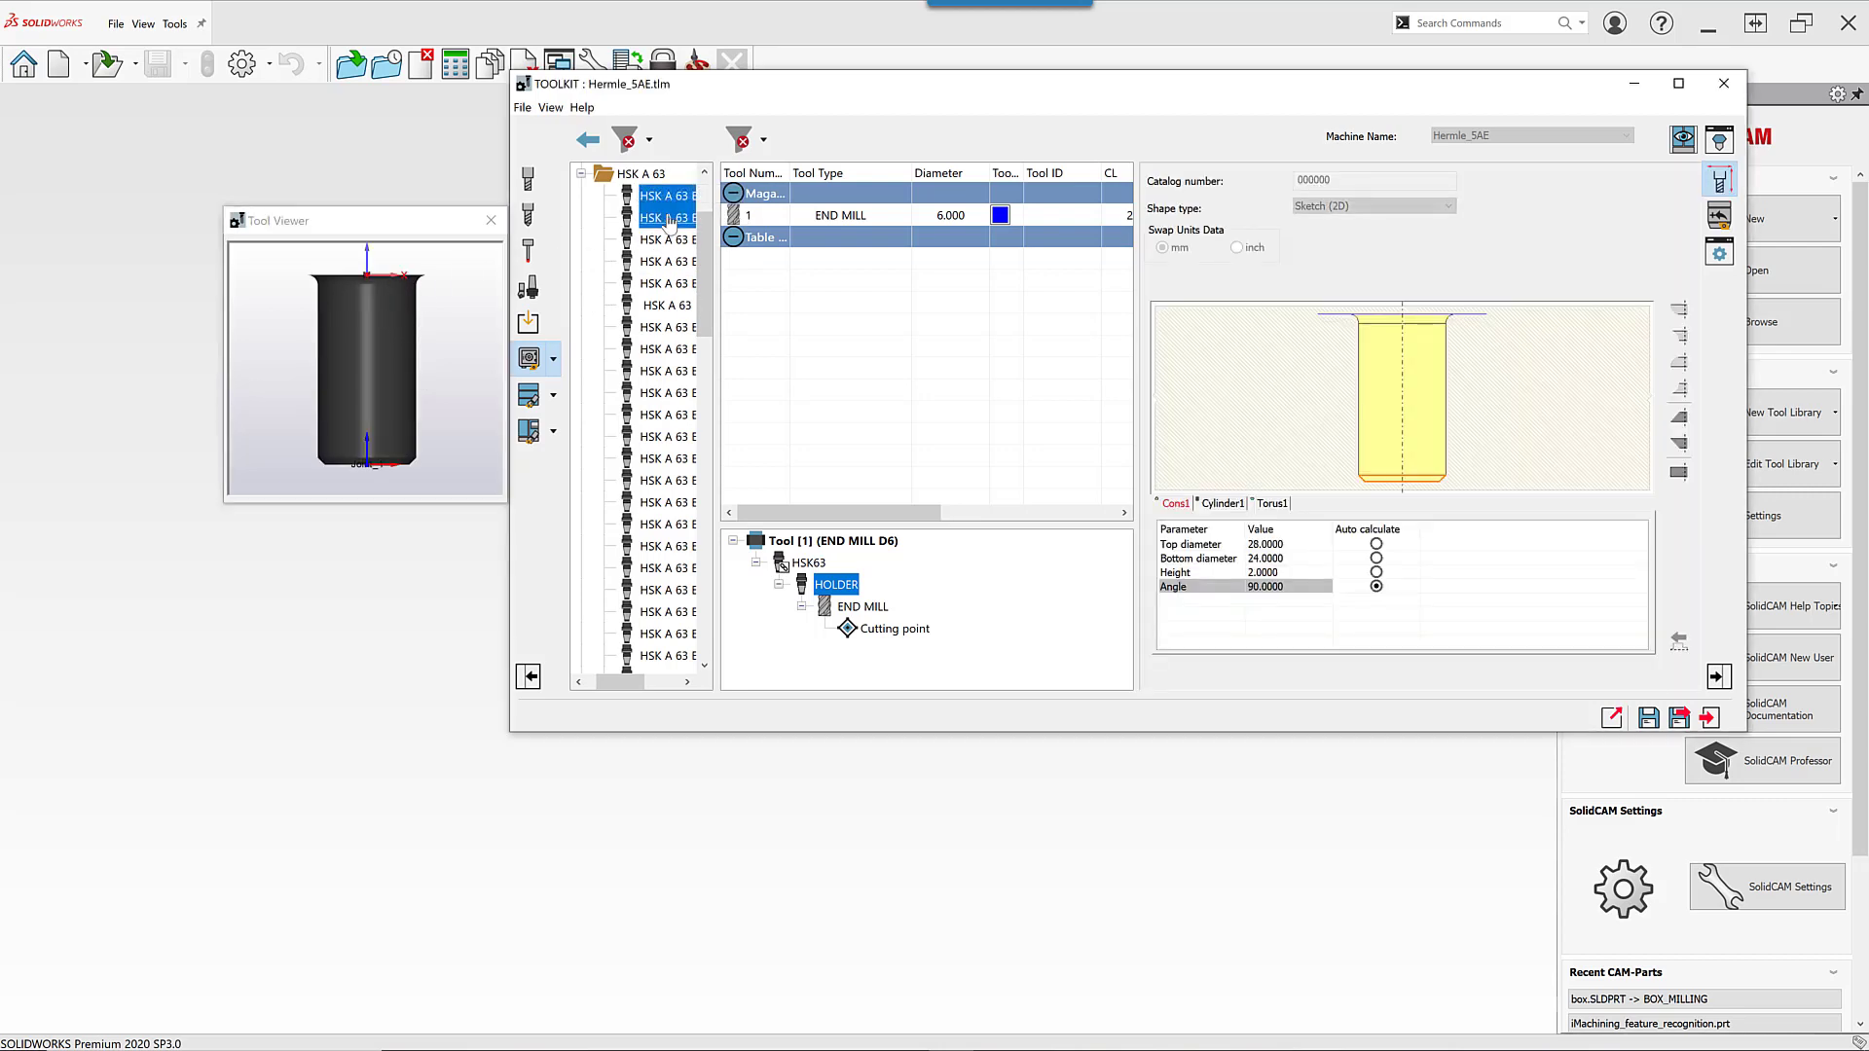
pyautogui.click(658, 239)
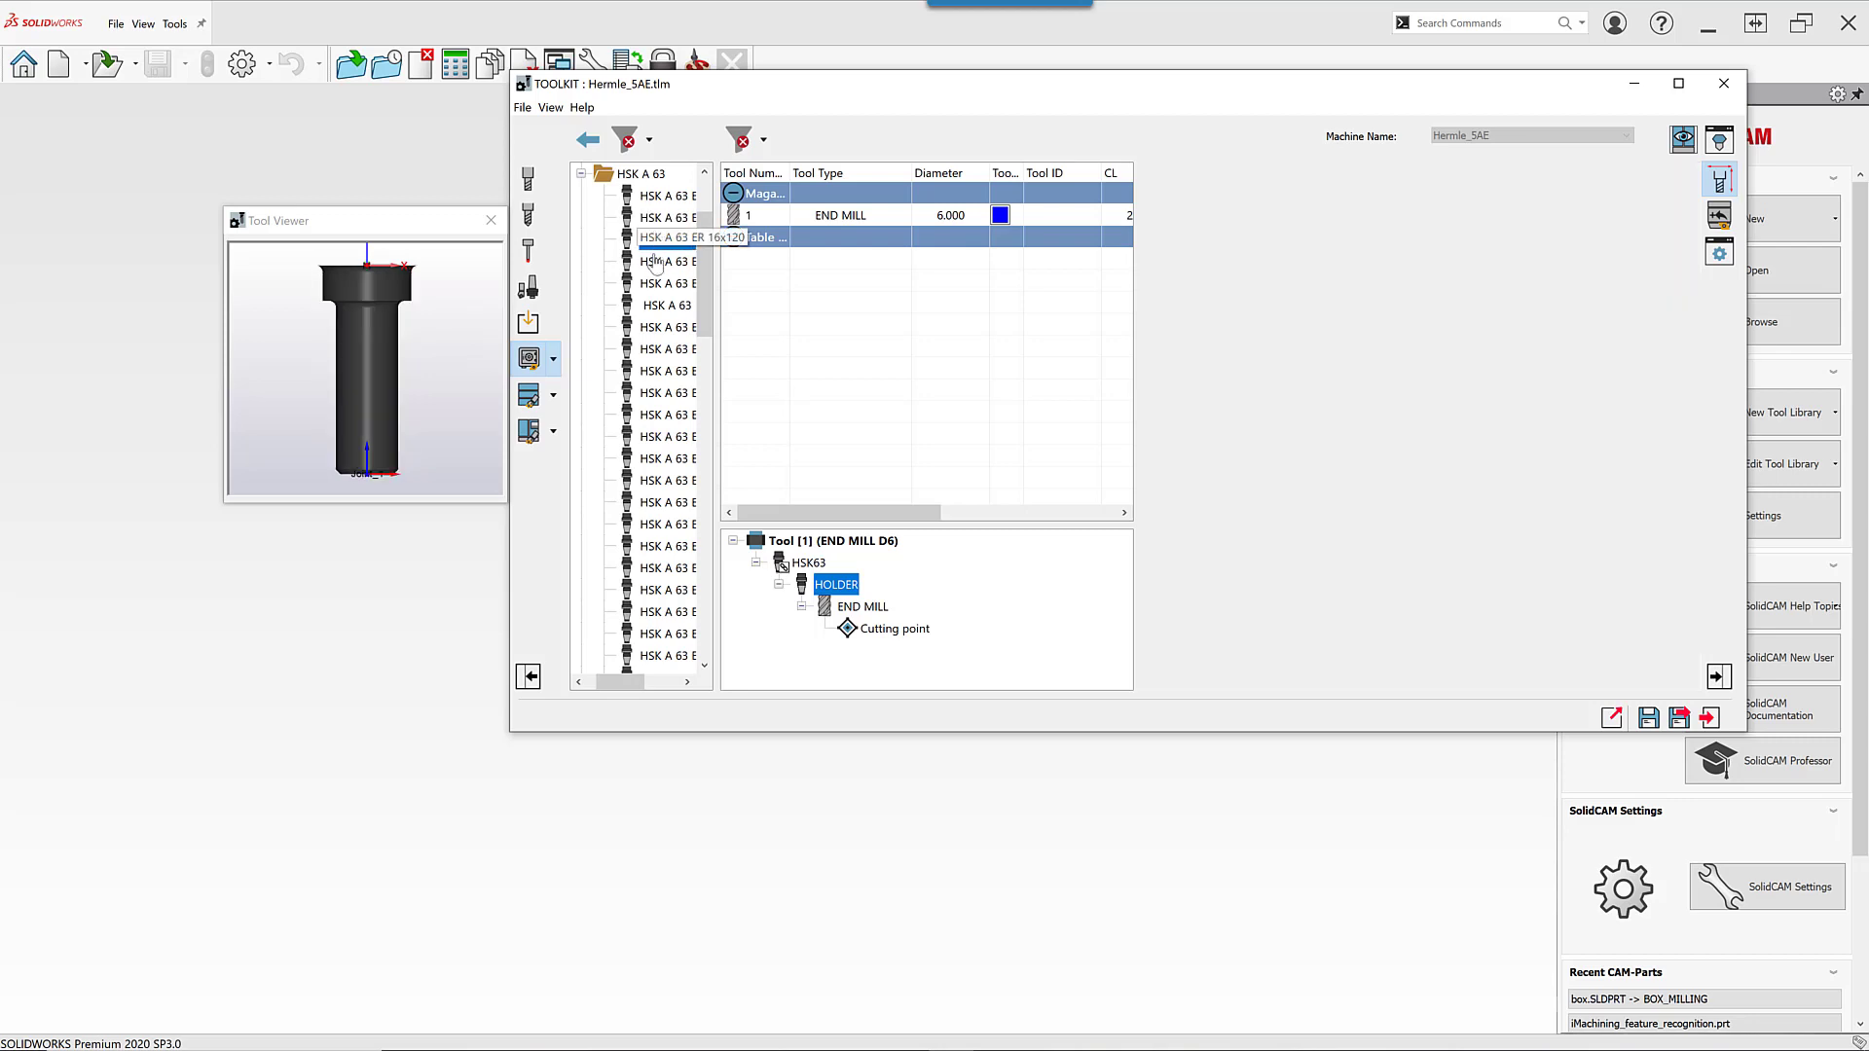
pyautogui.click(654, 263)
pyautogui.click(668, 218)
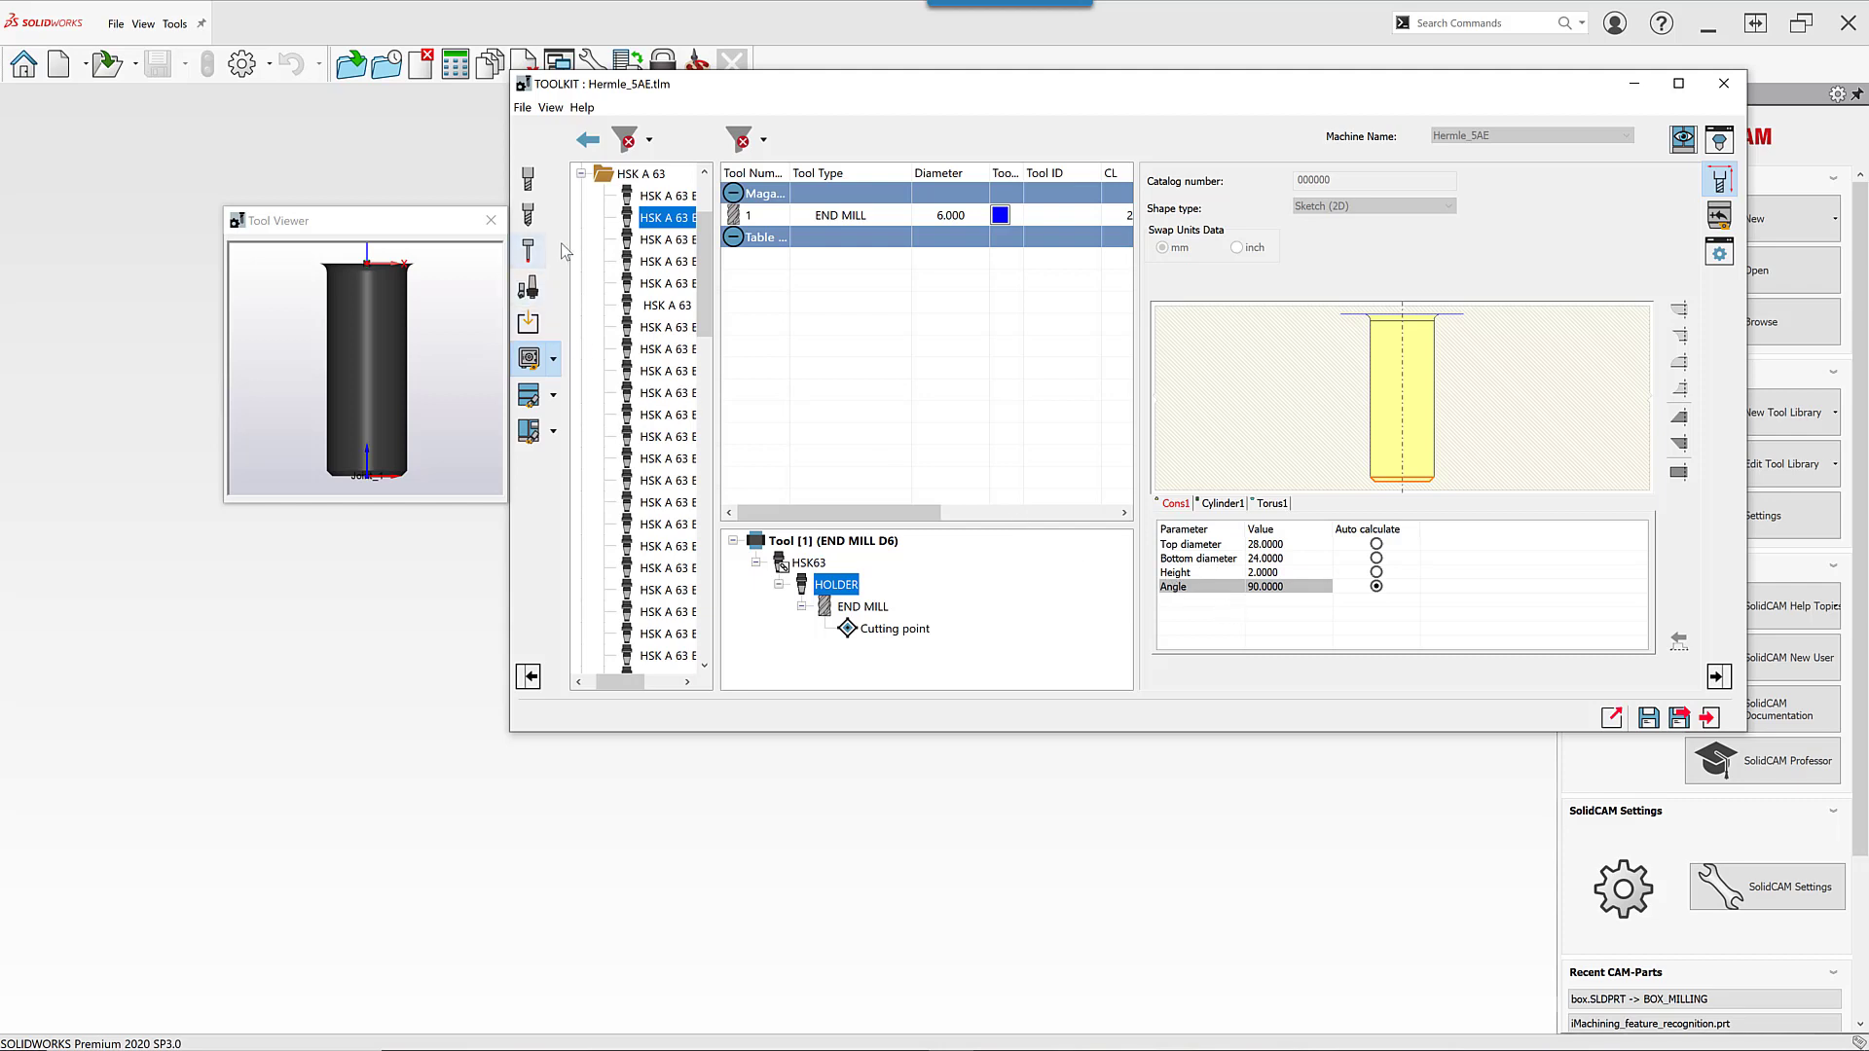
pyautogui.doubleClick(666, 218)
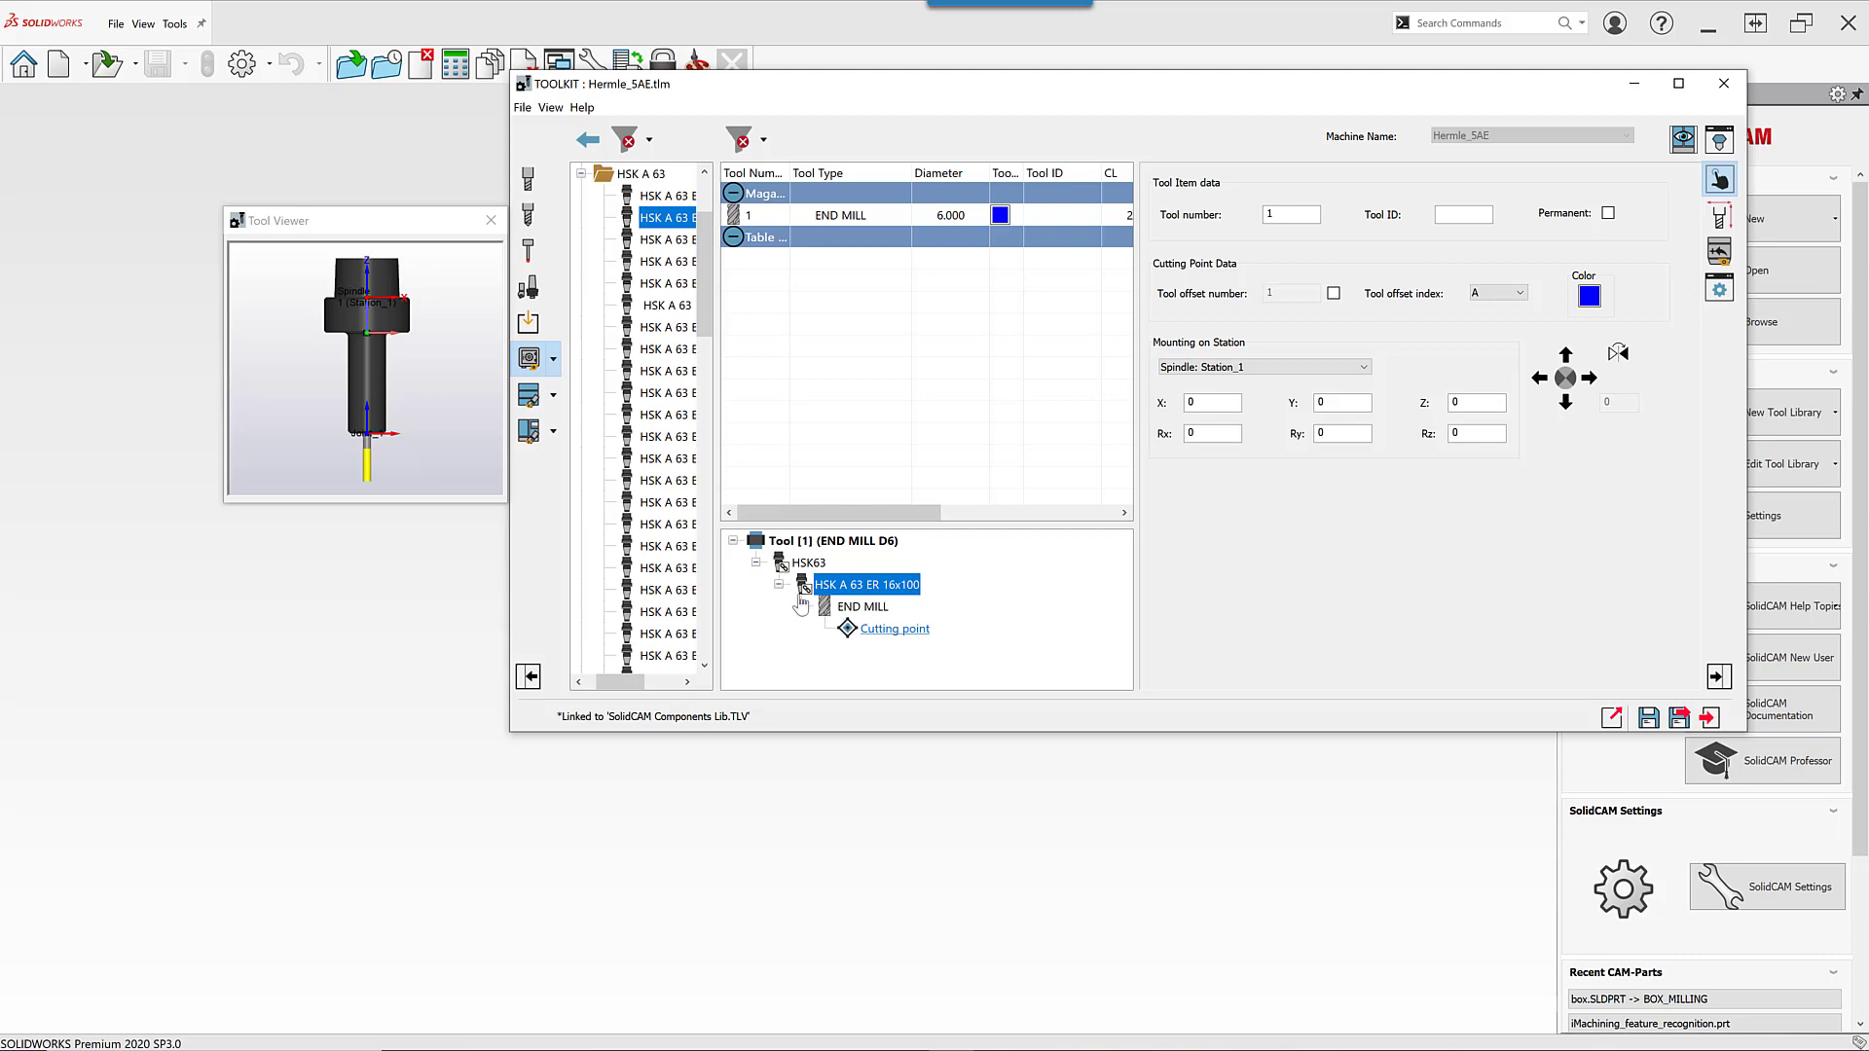
pyautogui.click(385, 450)
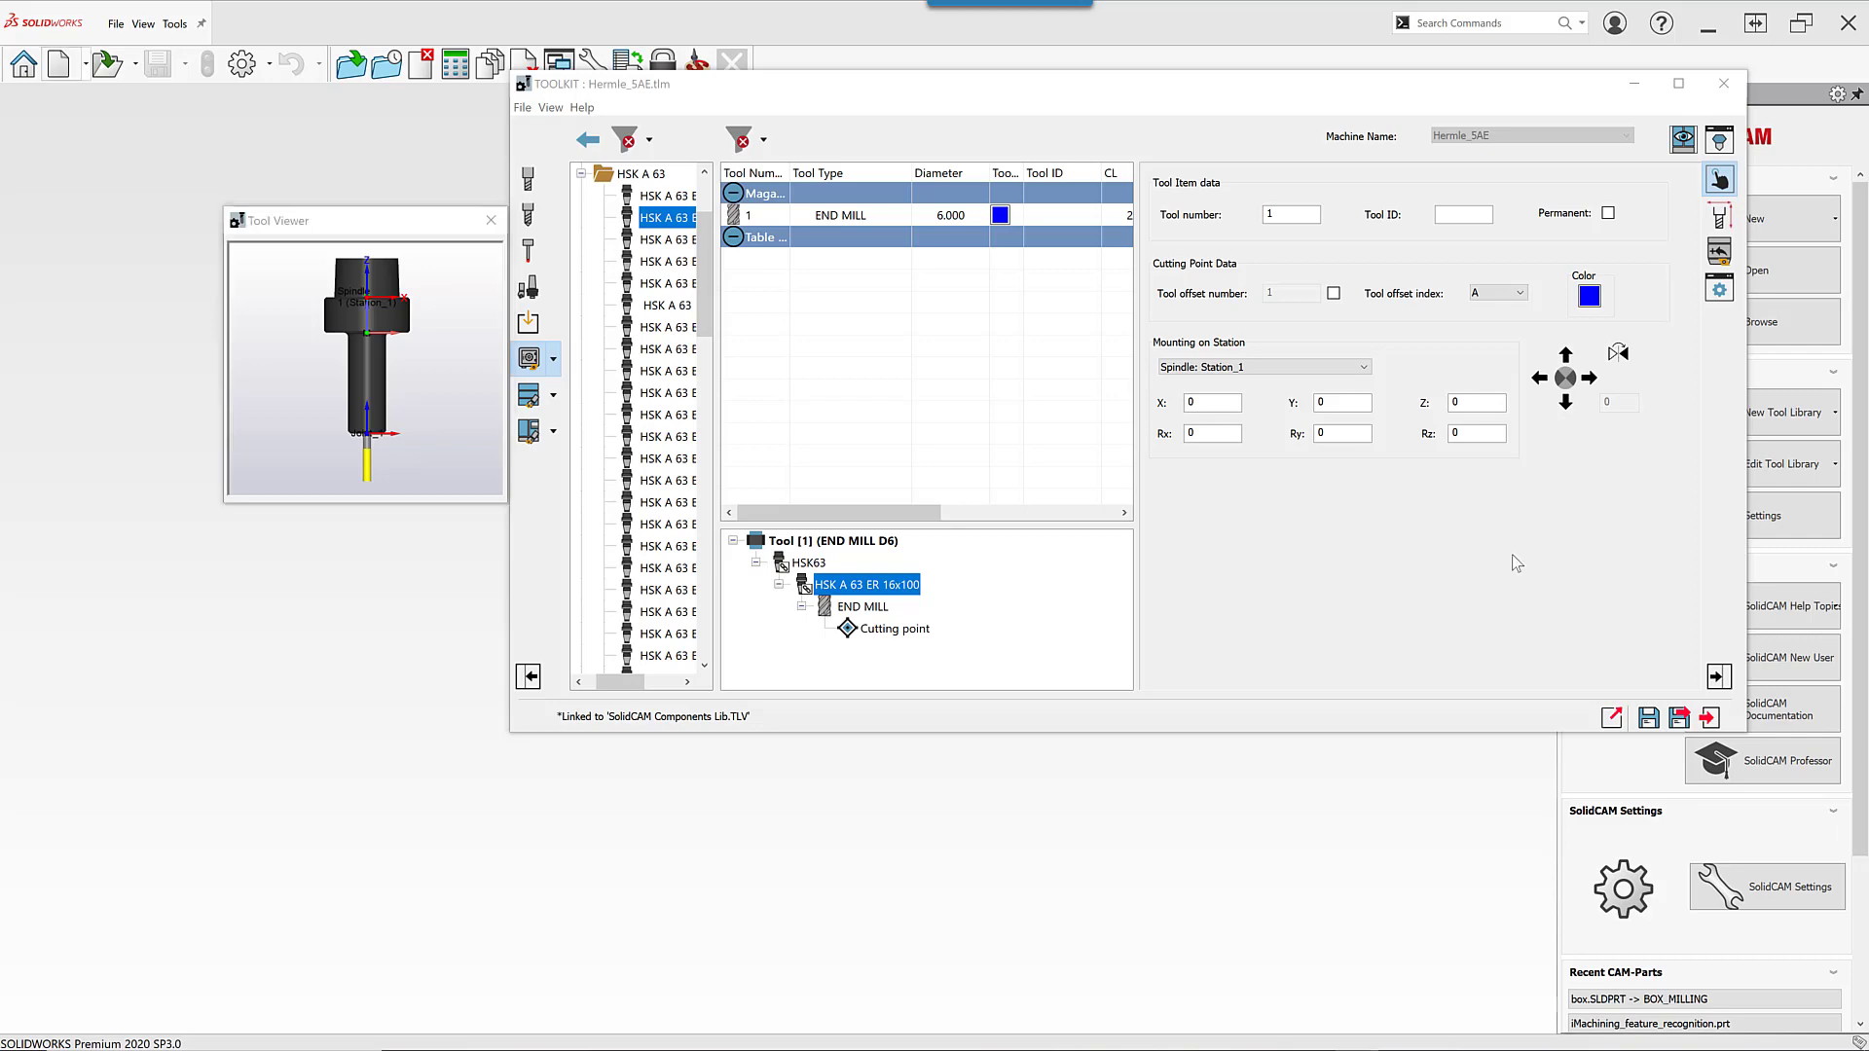
pyautogui.click(1676, 725)
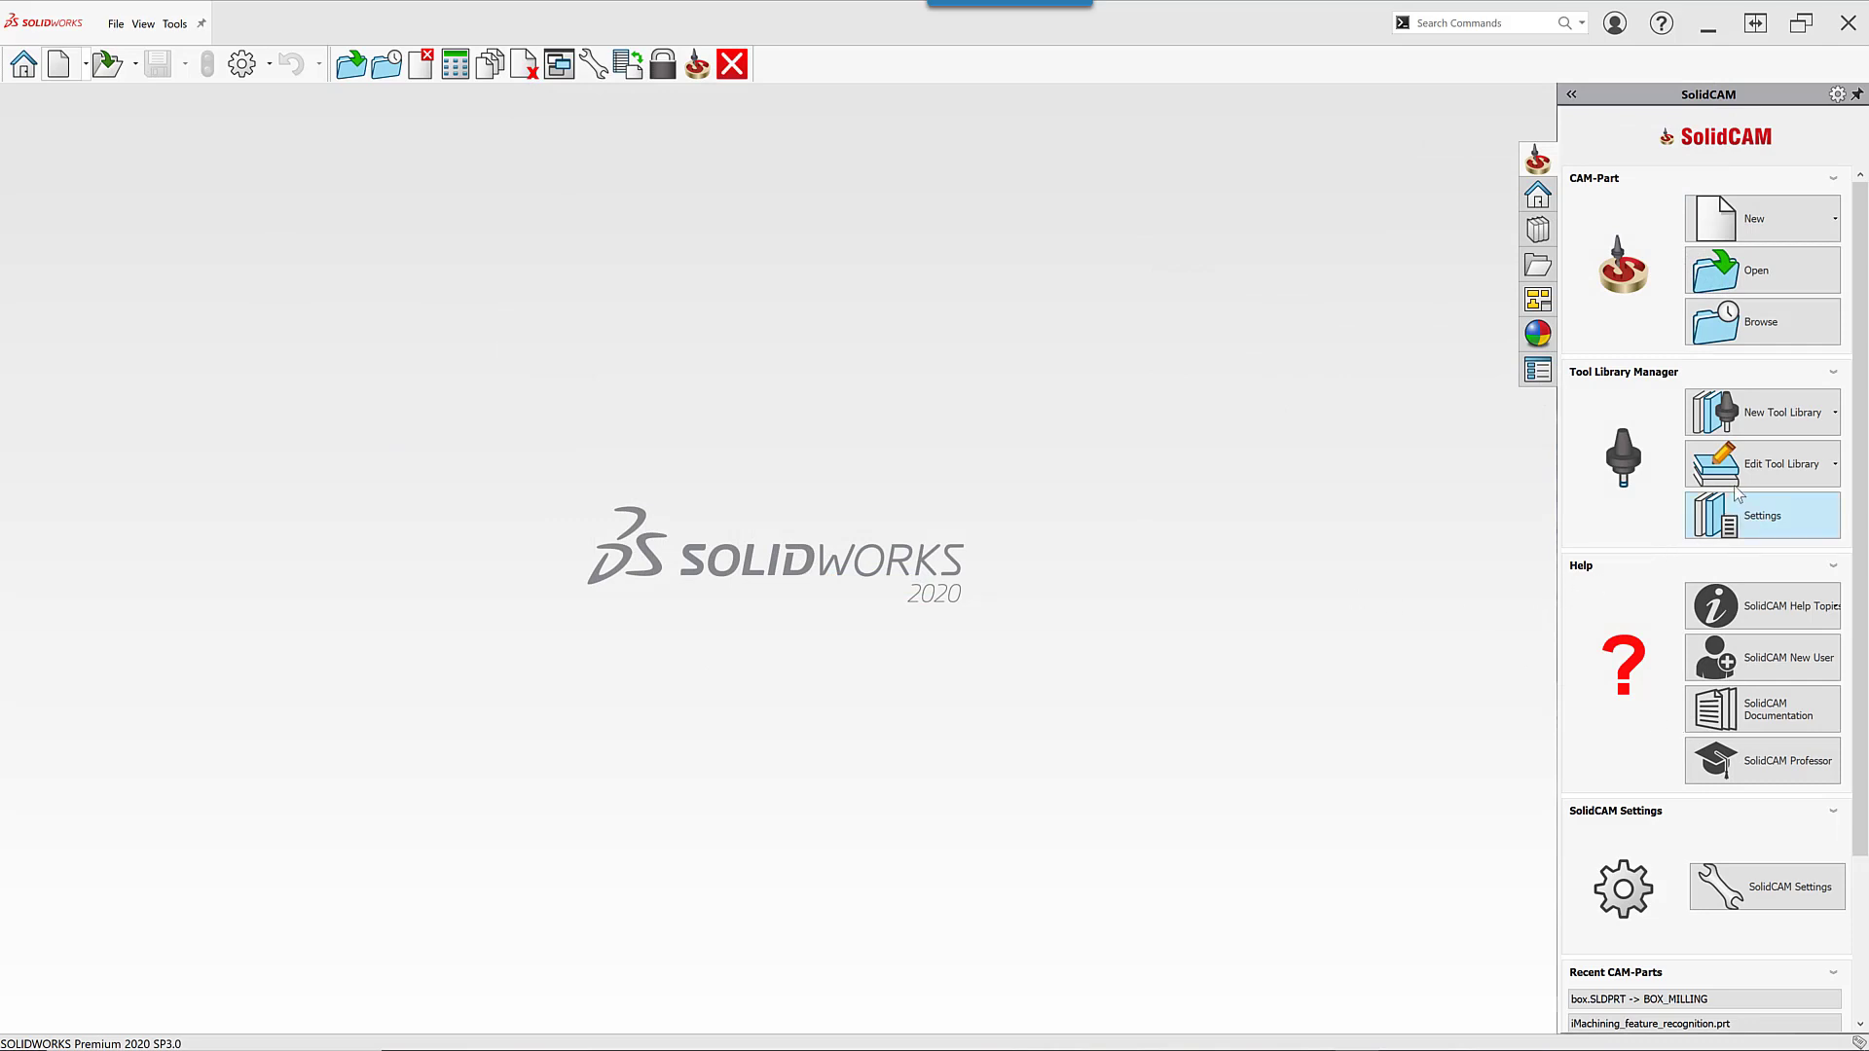
# - Create a new Tool Assemblies library and widen its Tool Number column
pyautogui.click(1756, 412)
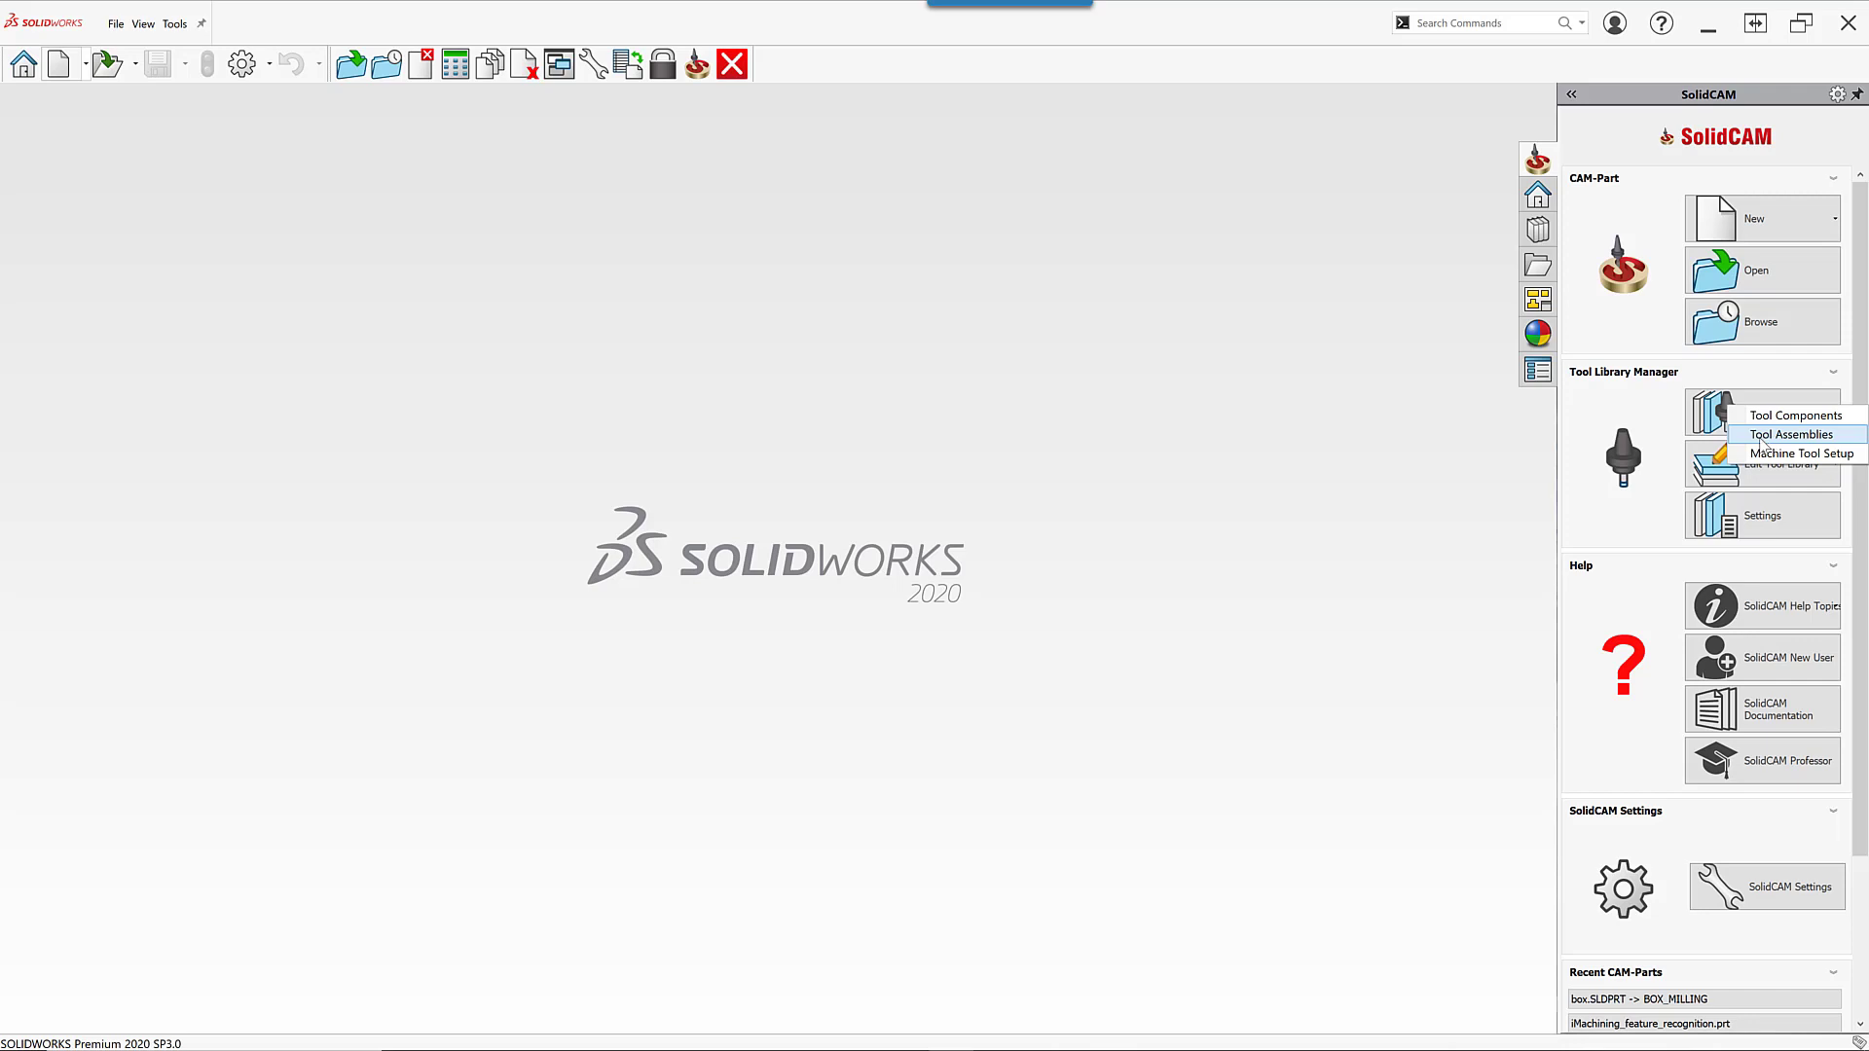
pyautogui.click(1767, 435)
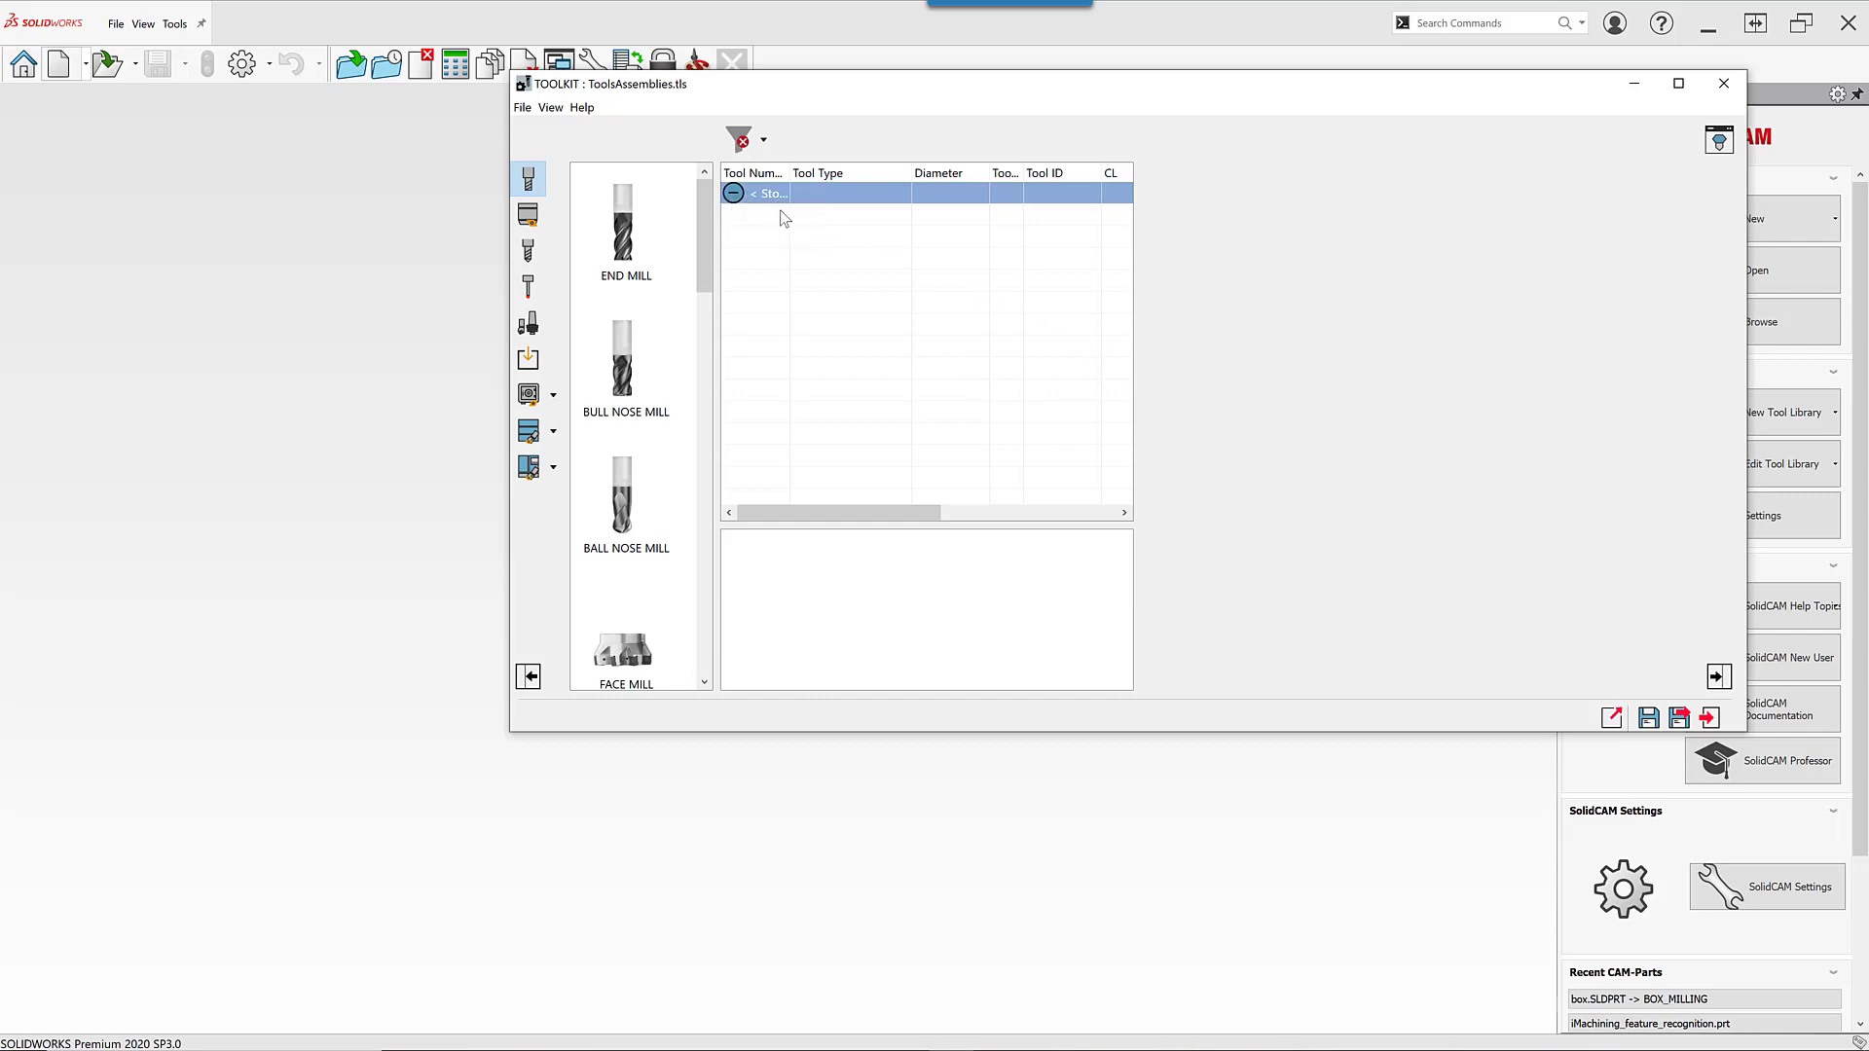
pyautogui.moveTo(790, 173); pyautogui.dragTo(847, 173)
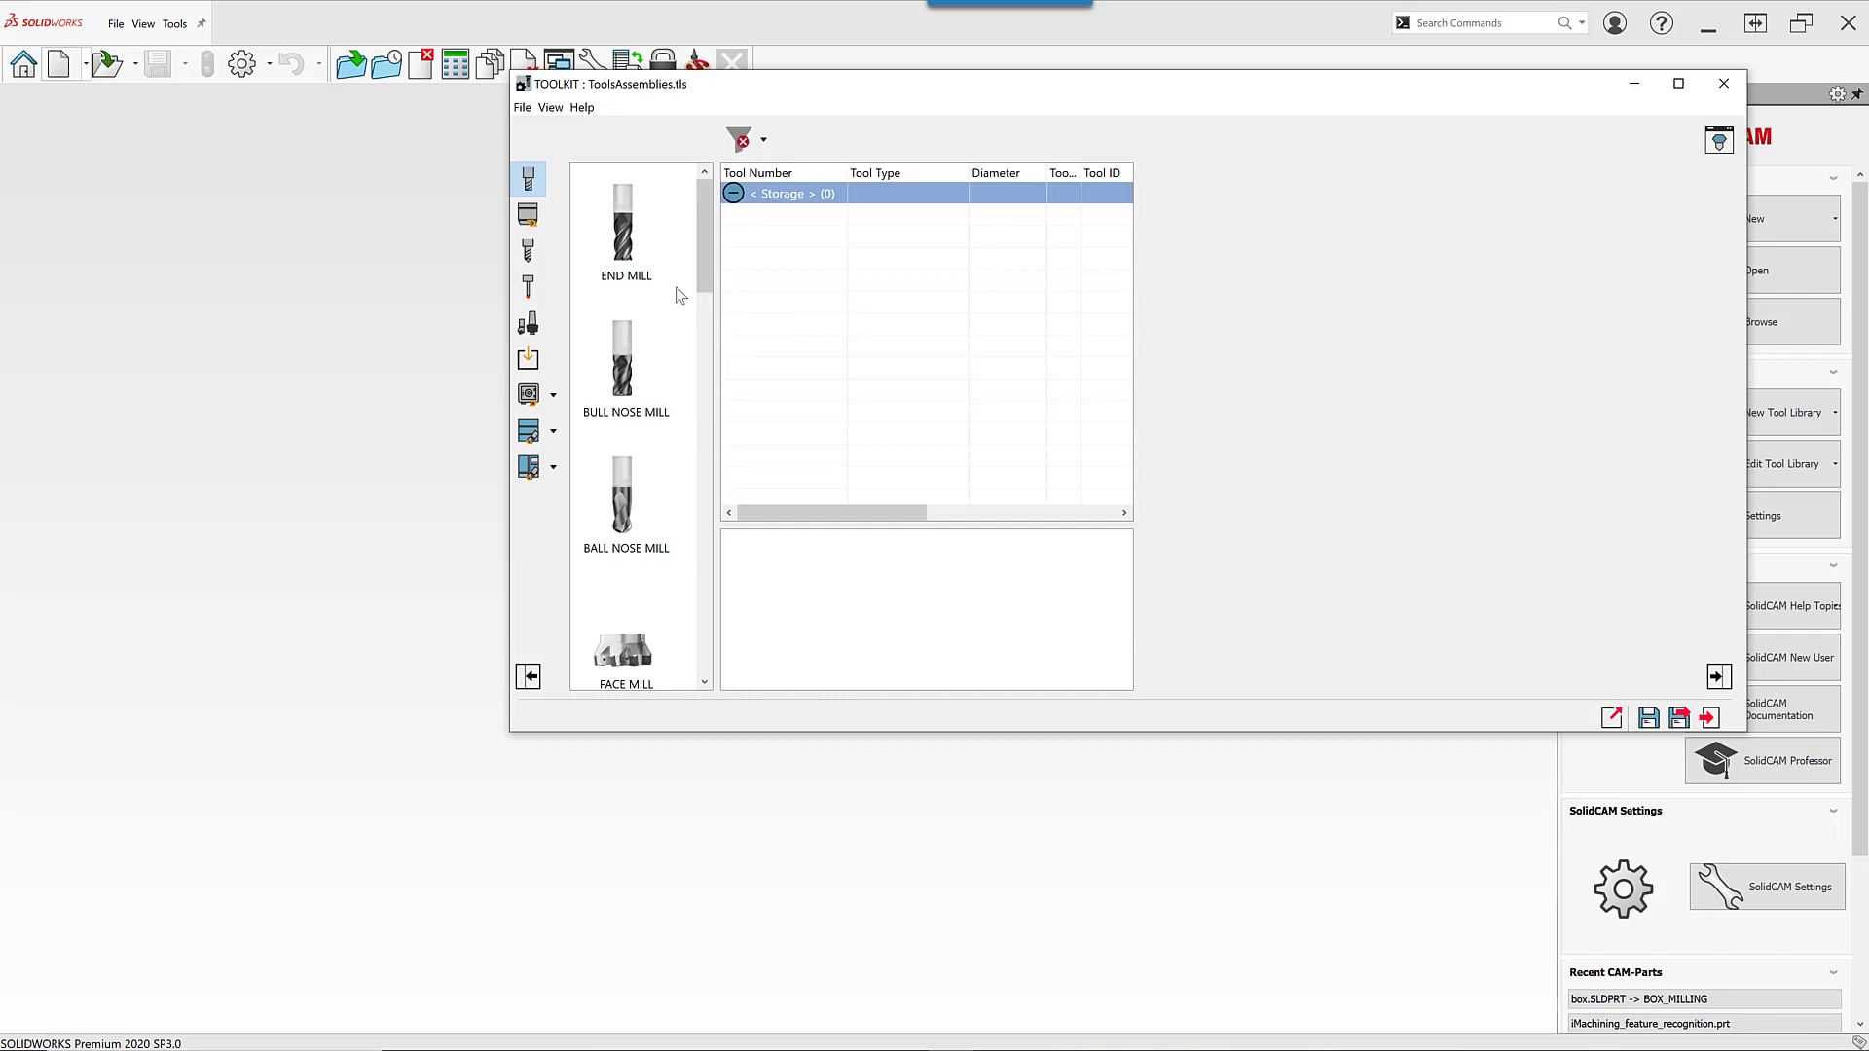
# - Add a default 6 mm end mill to the assemblies library and give it an adaptor and a holder
pyautogui.click(623, 234)
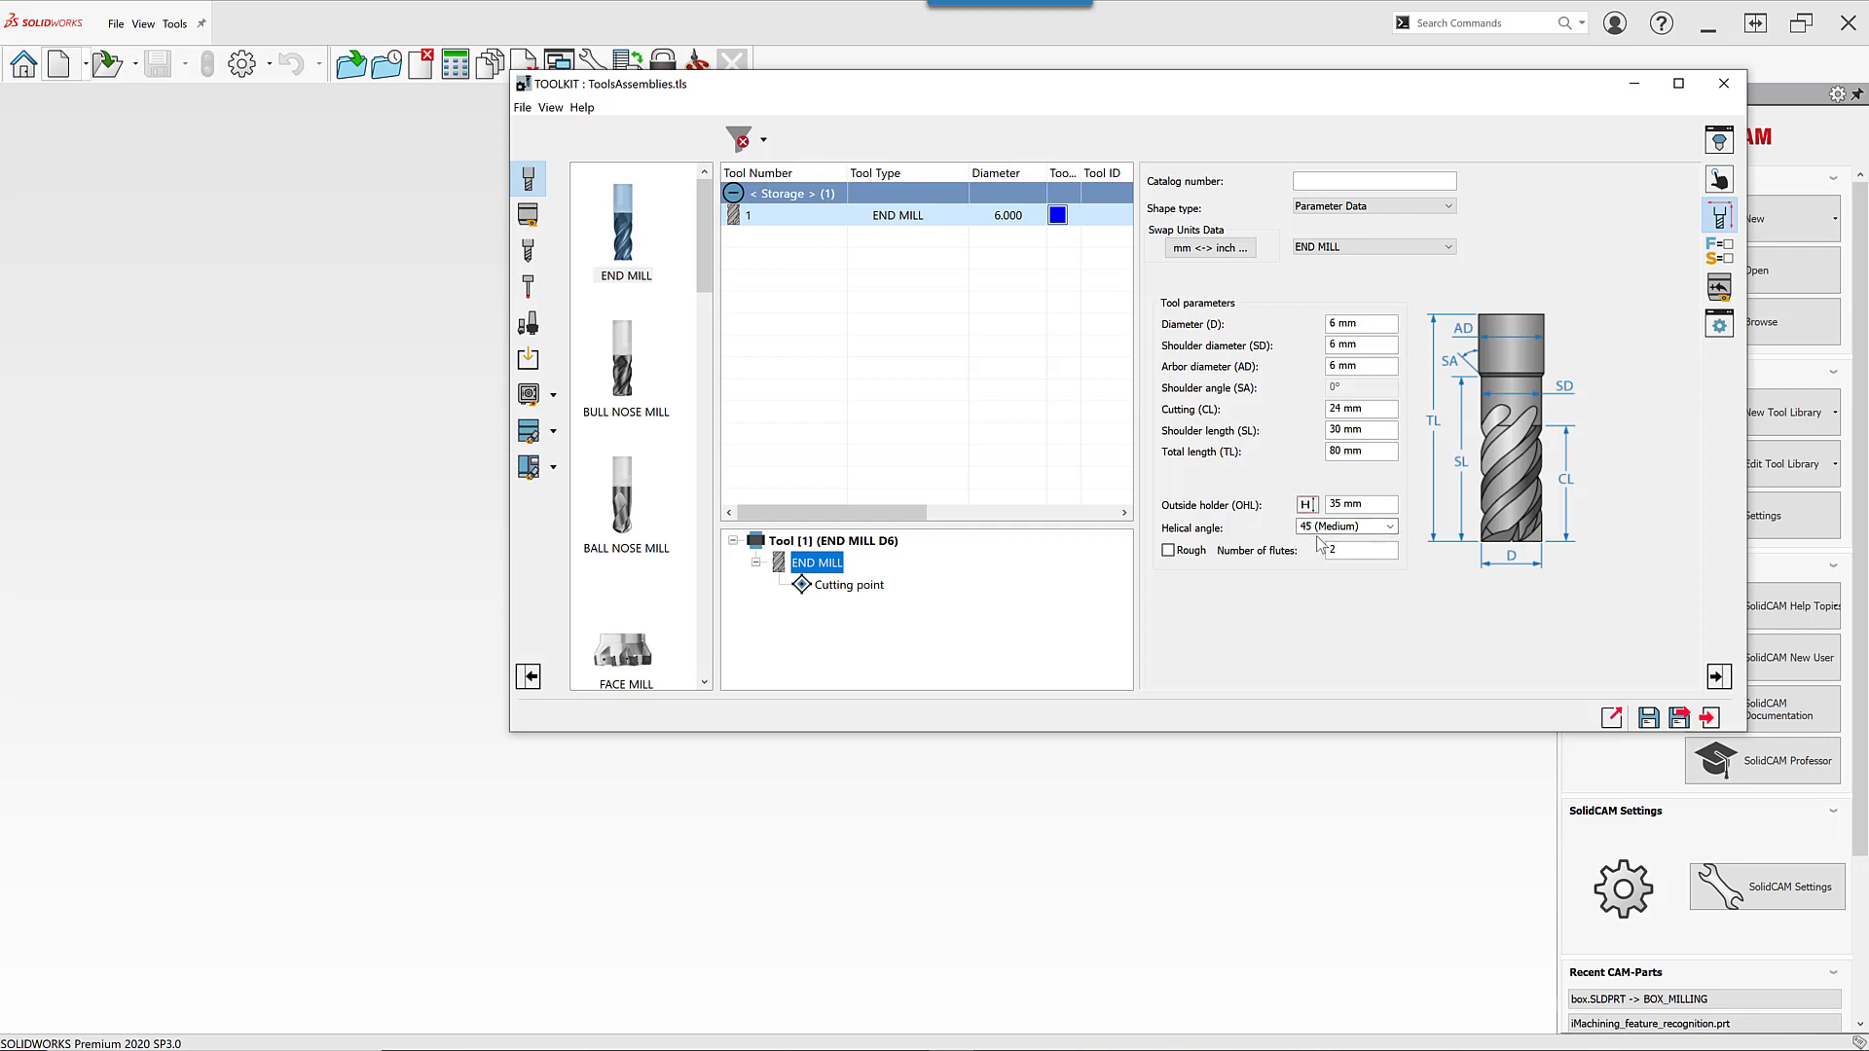
pyautogui.rightClick(822, 574)
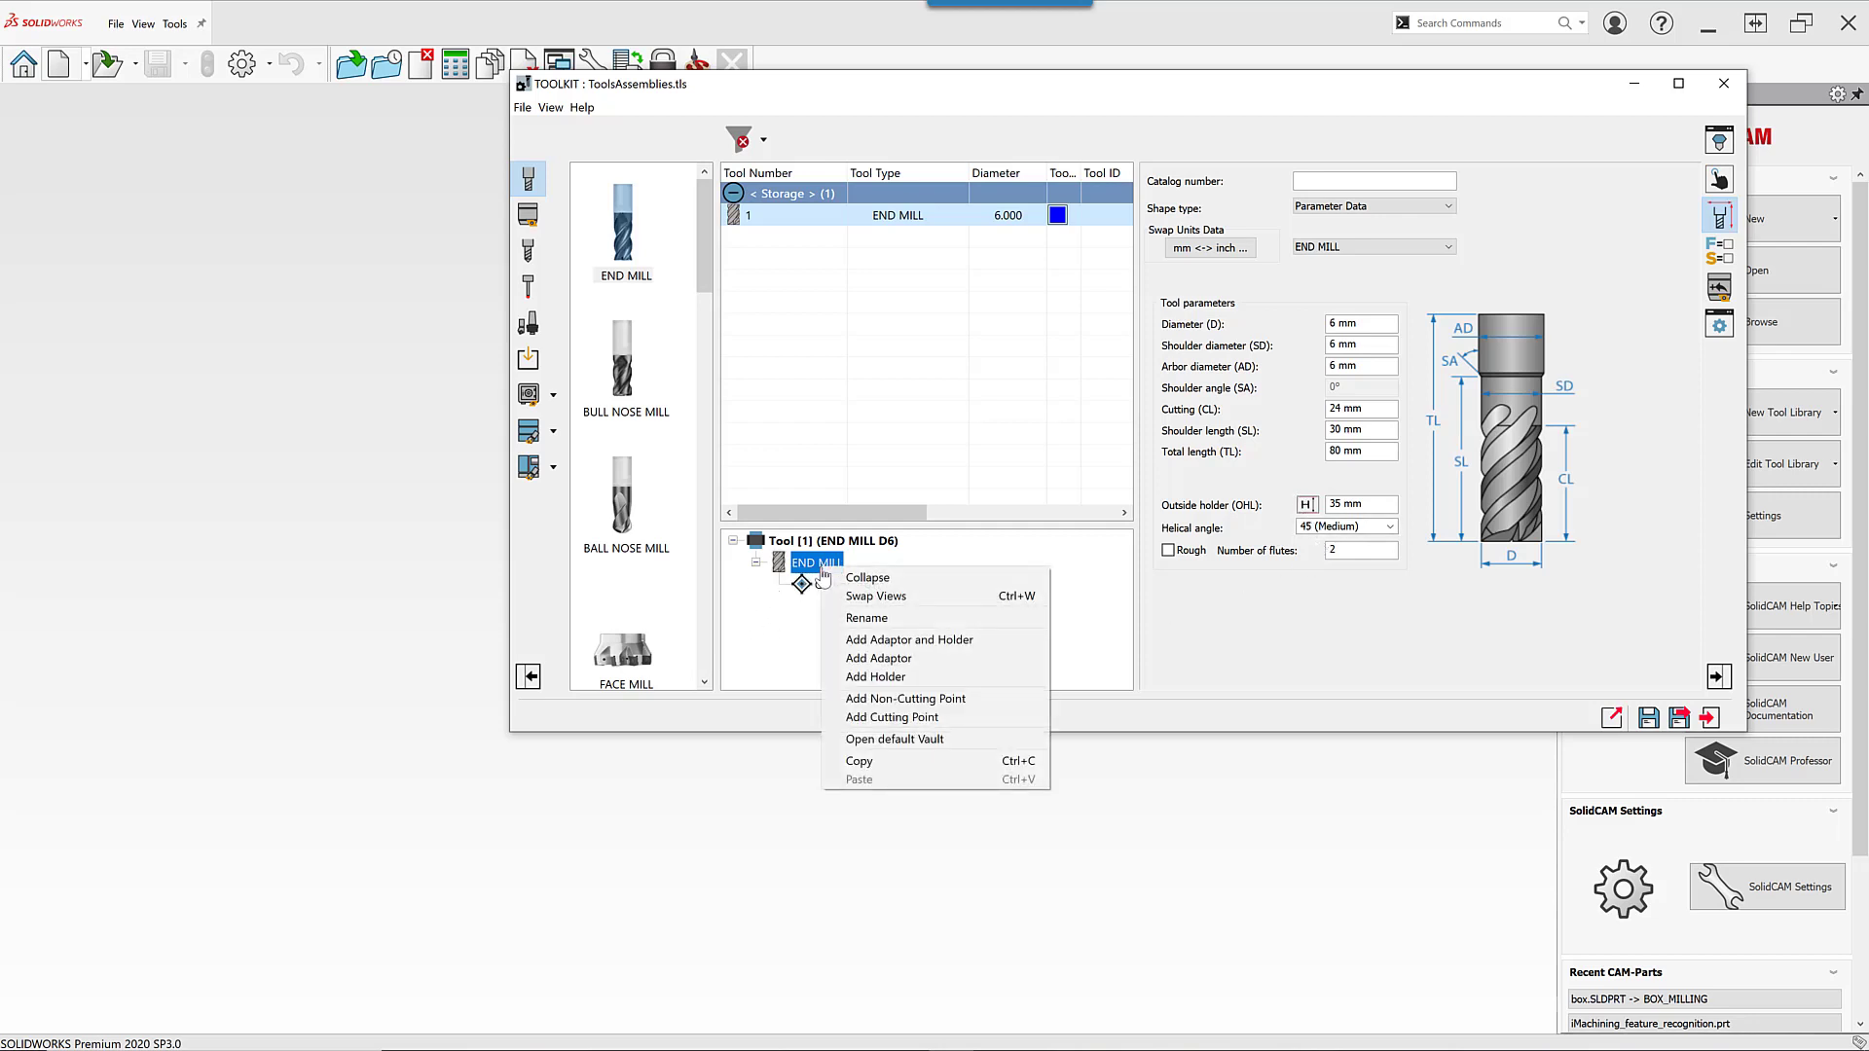
pyautogui.click(884, 639)
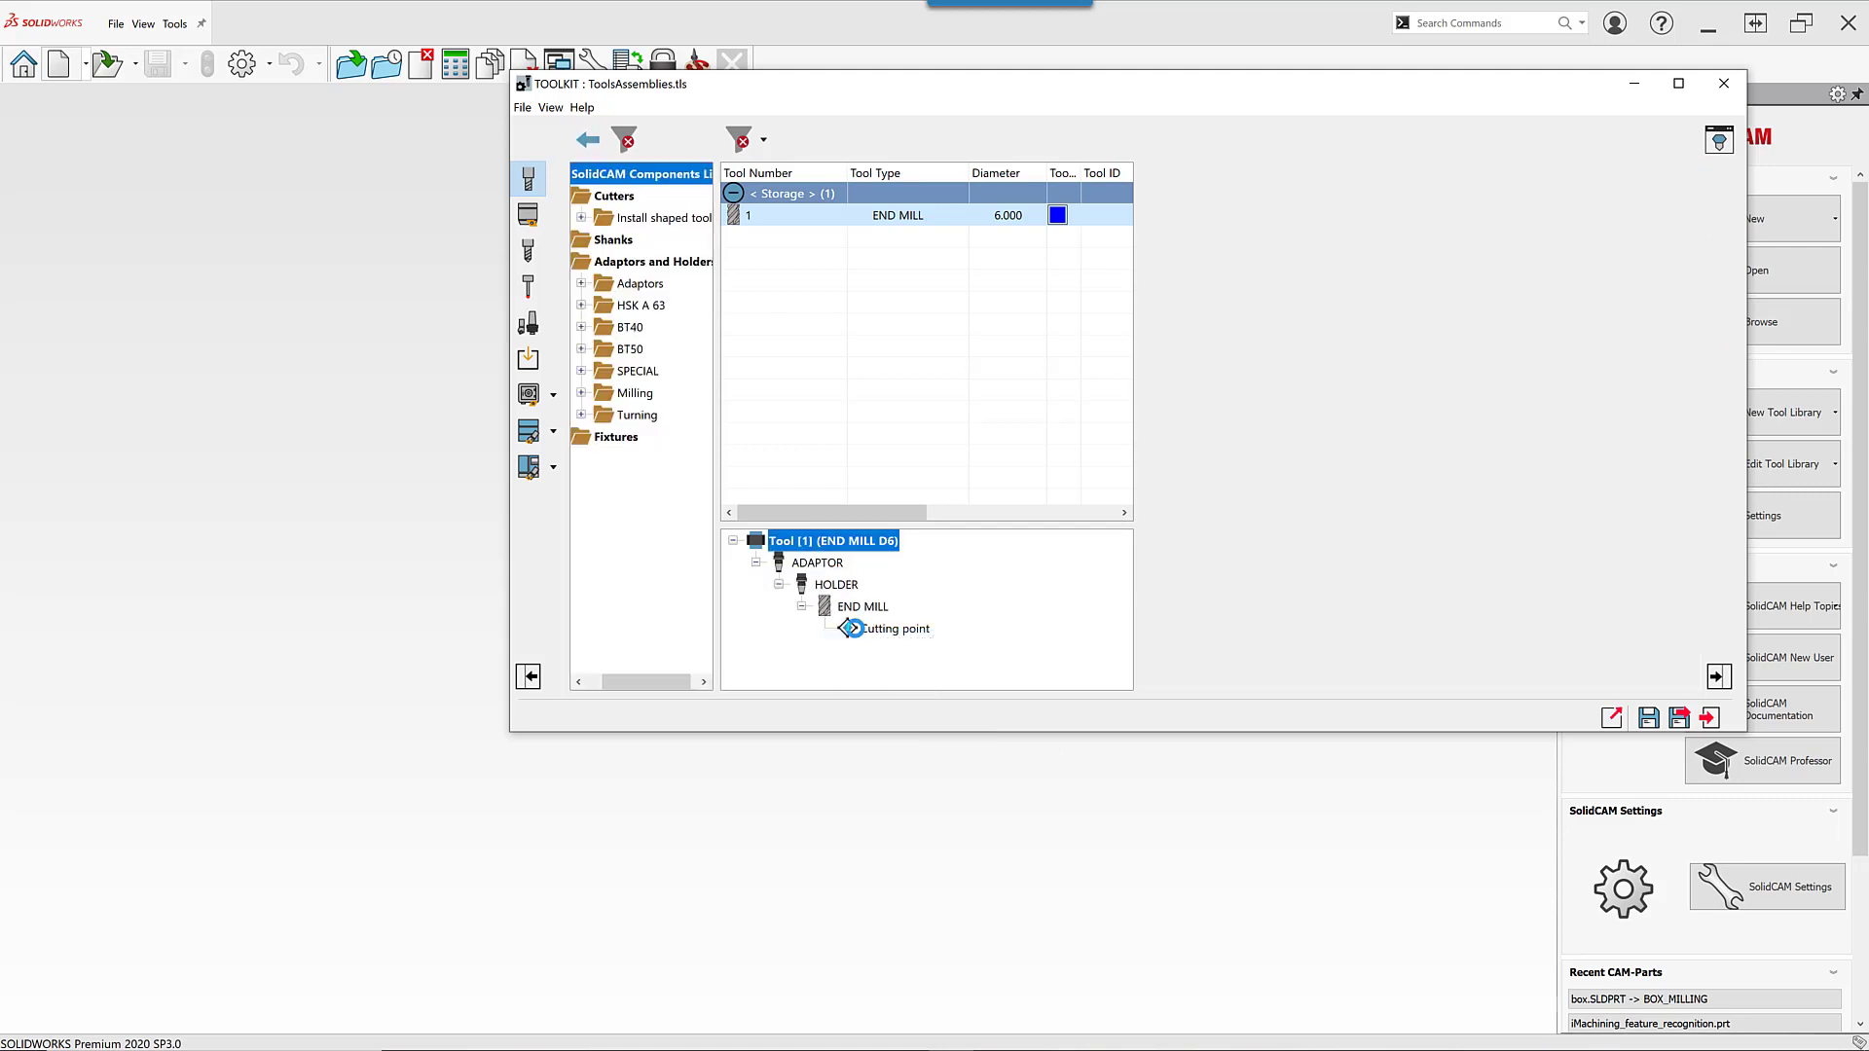
# - Assign the BT40 component from the Adaptors folder as the end mill assembly's adaptor
pyautogui.click(813, 571)
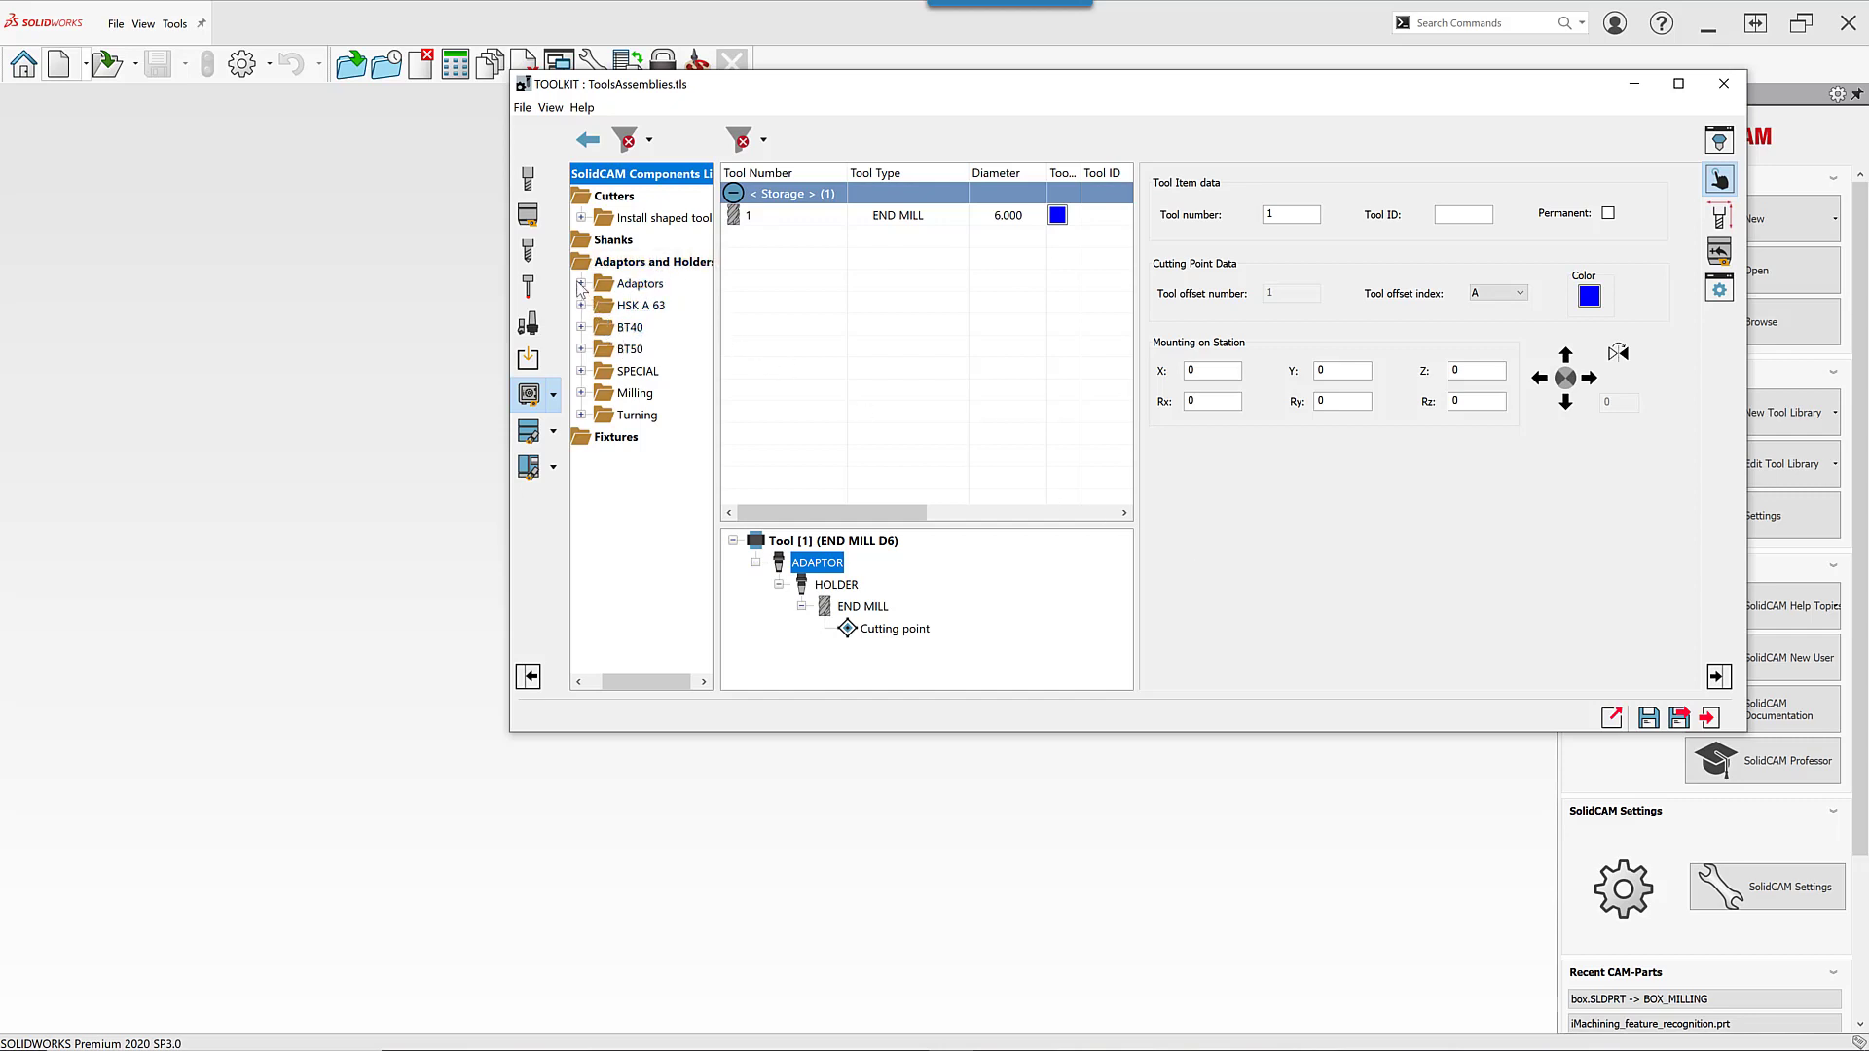
pyautogui.click(581, 284)
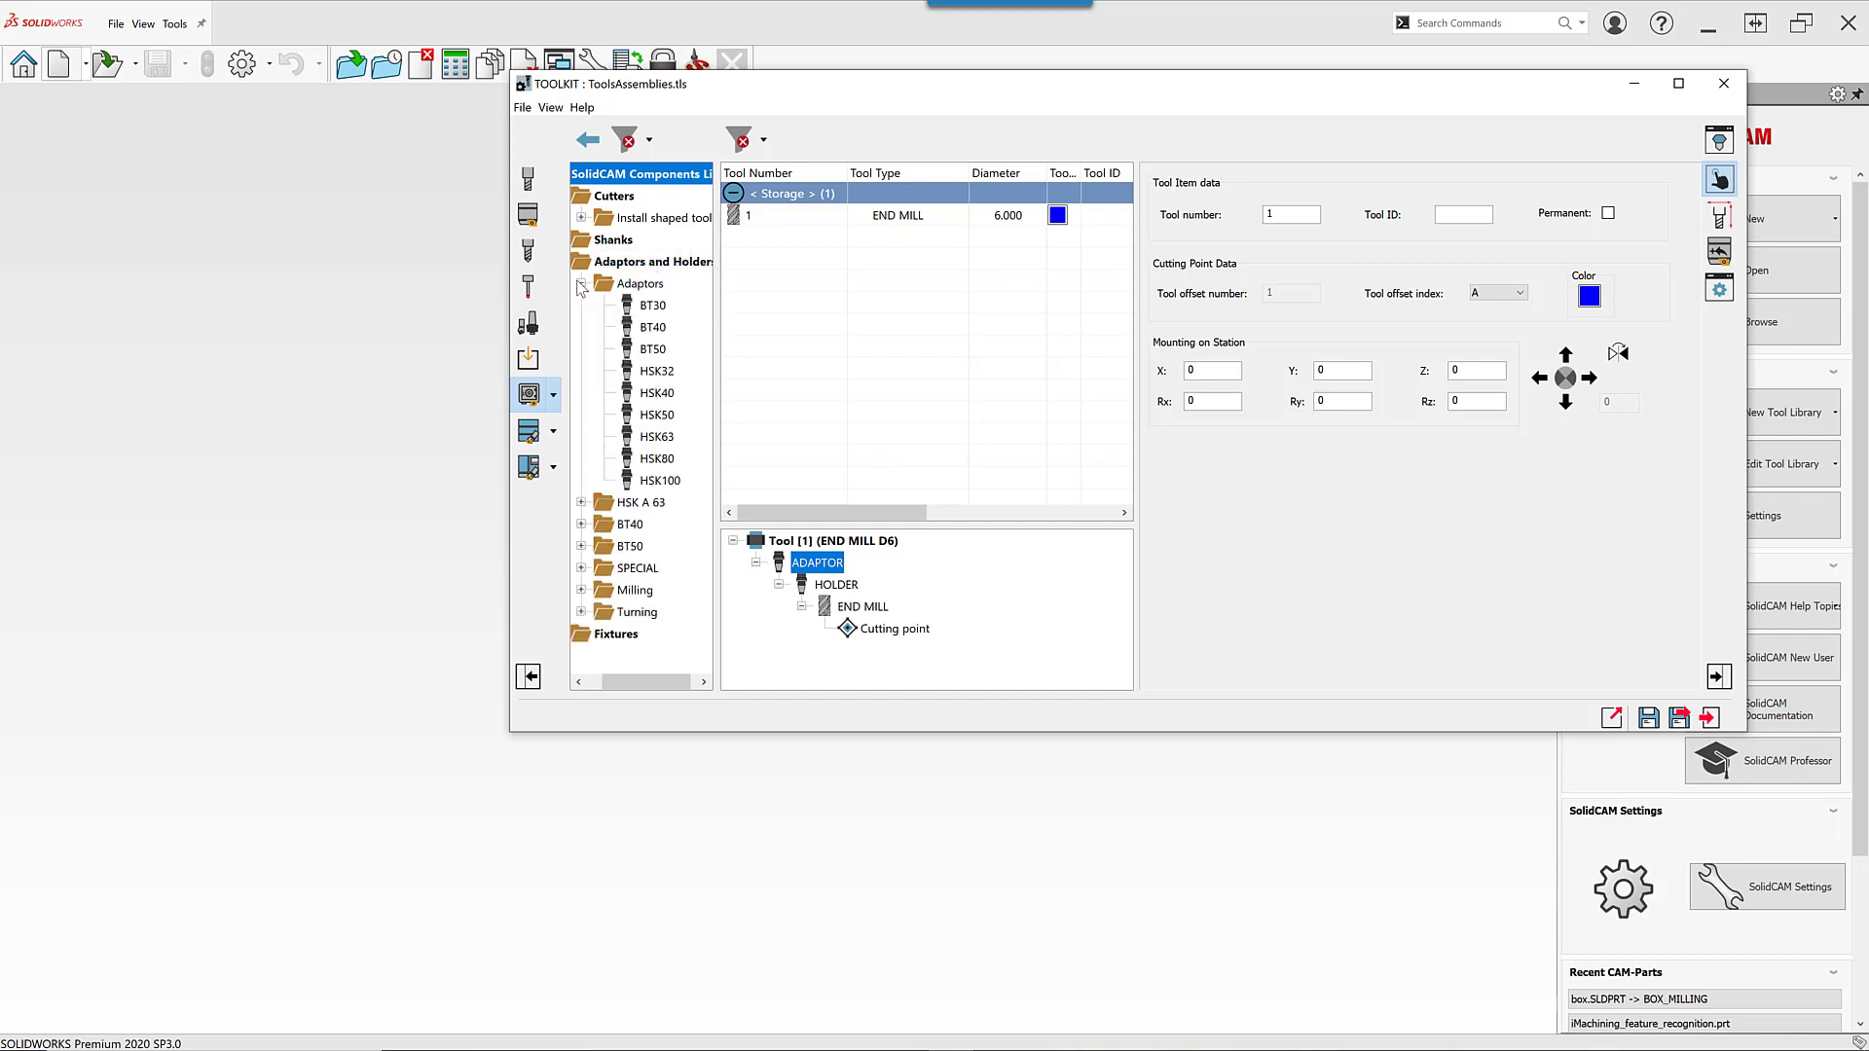
pyautogui.click(652, 328)
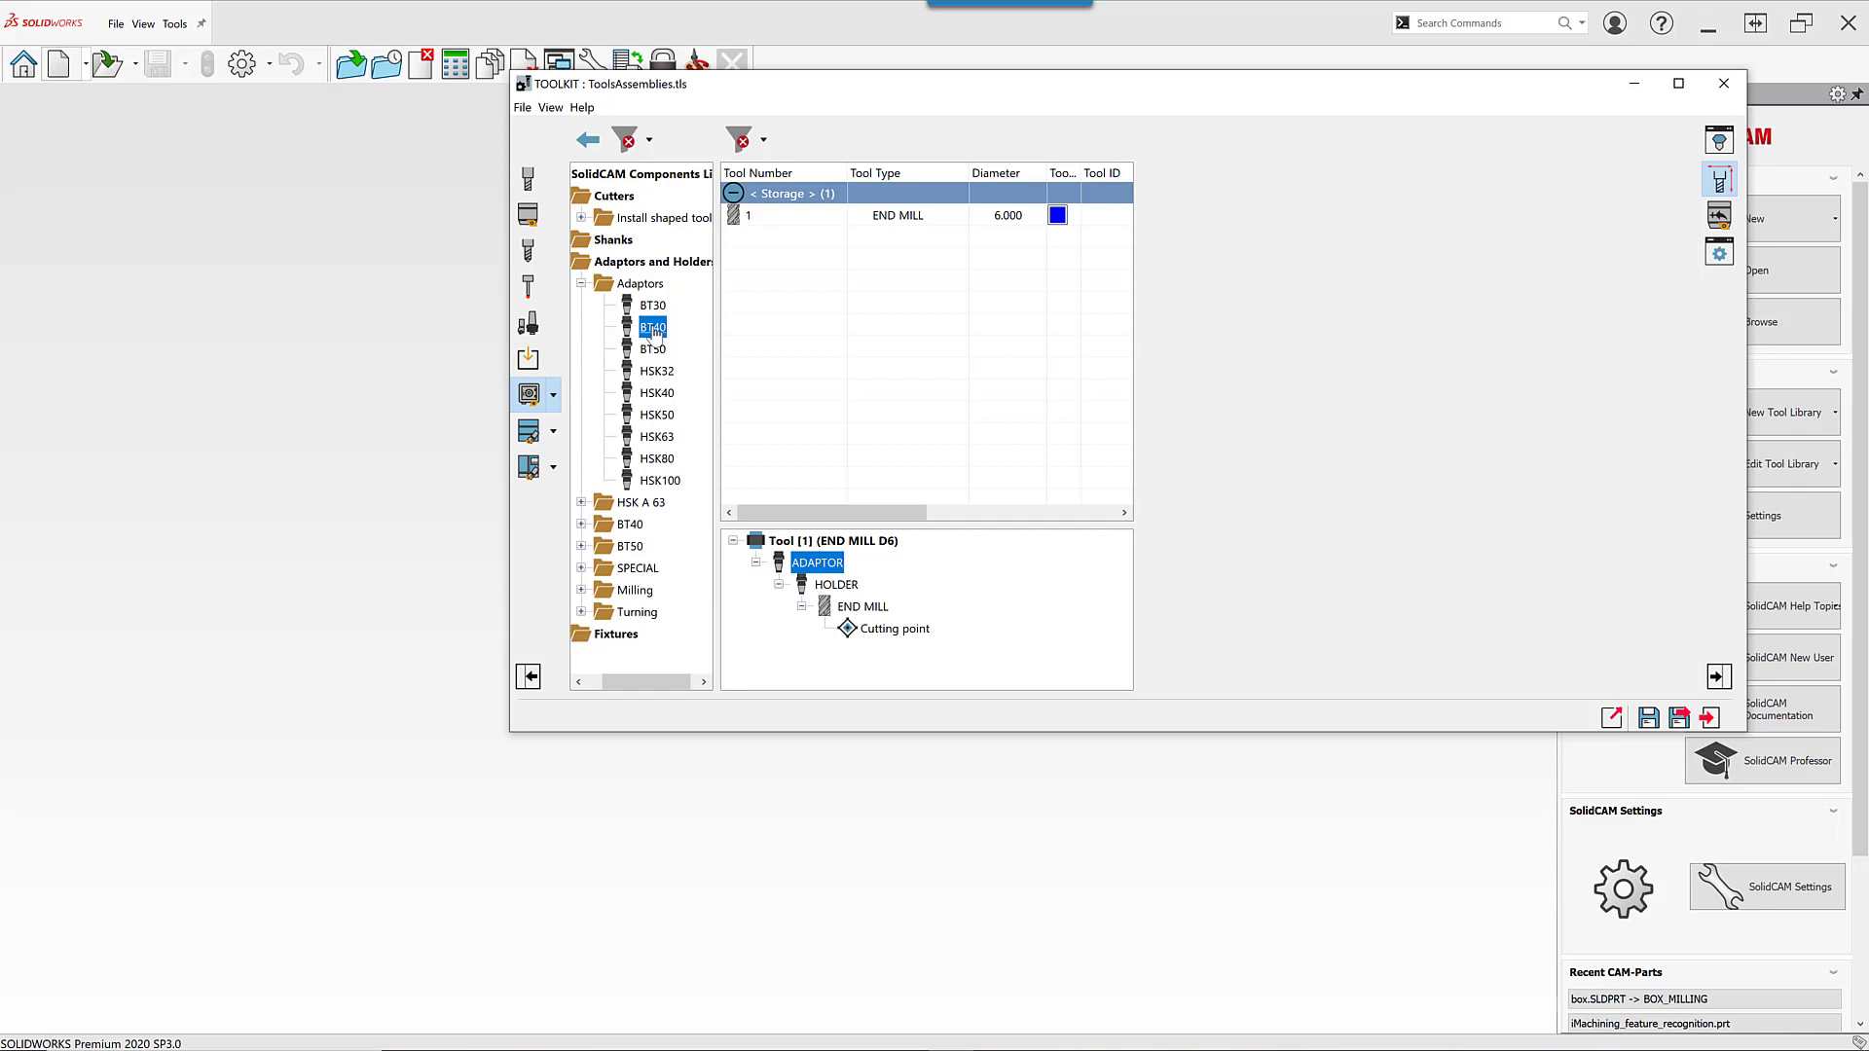
pyautogui.moveTo(652, 329); pyautogui.dragTo(784, 565)
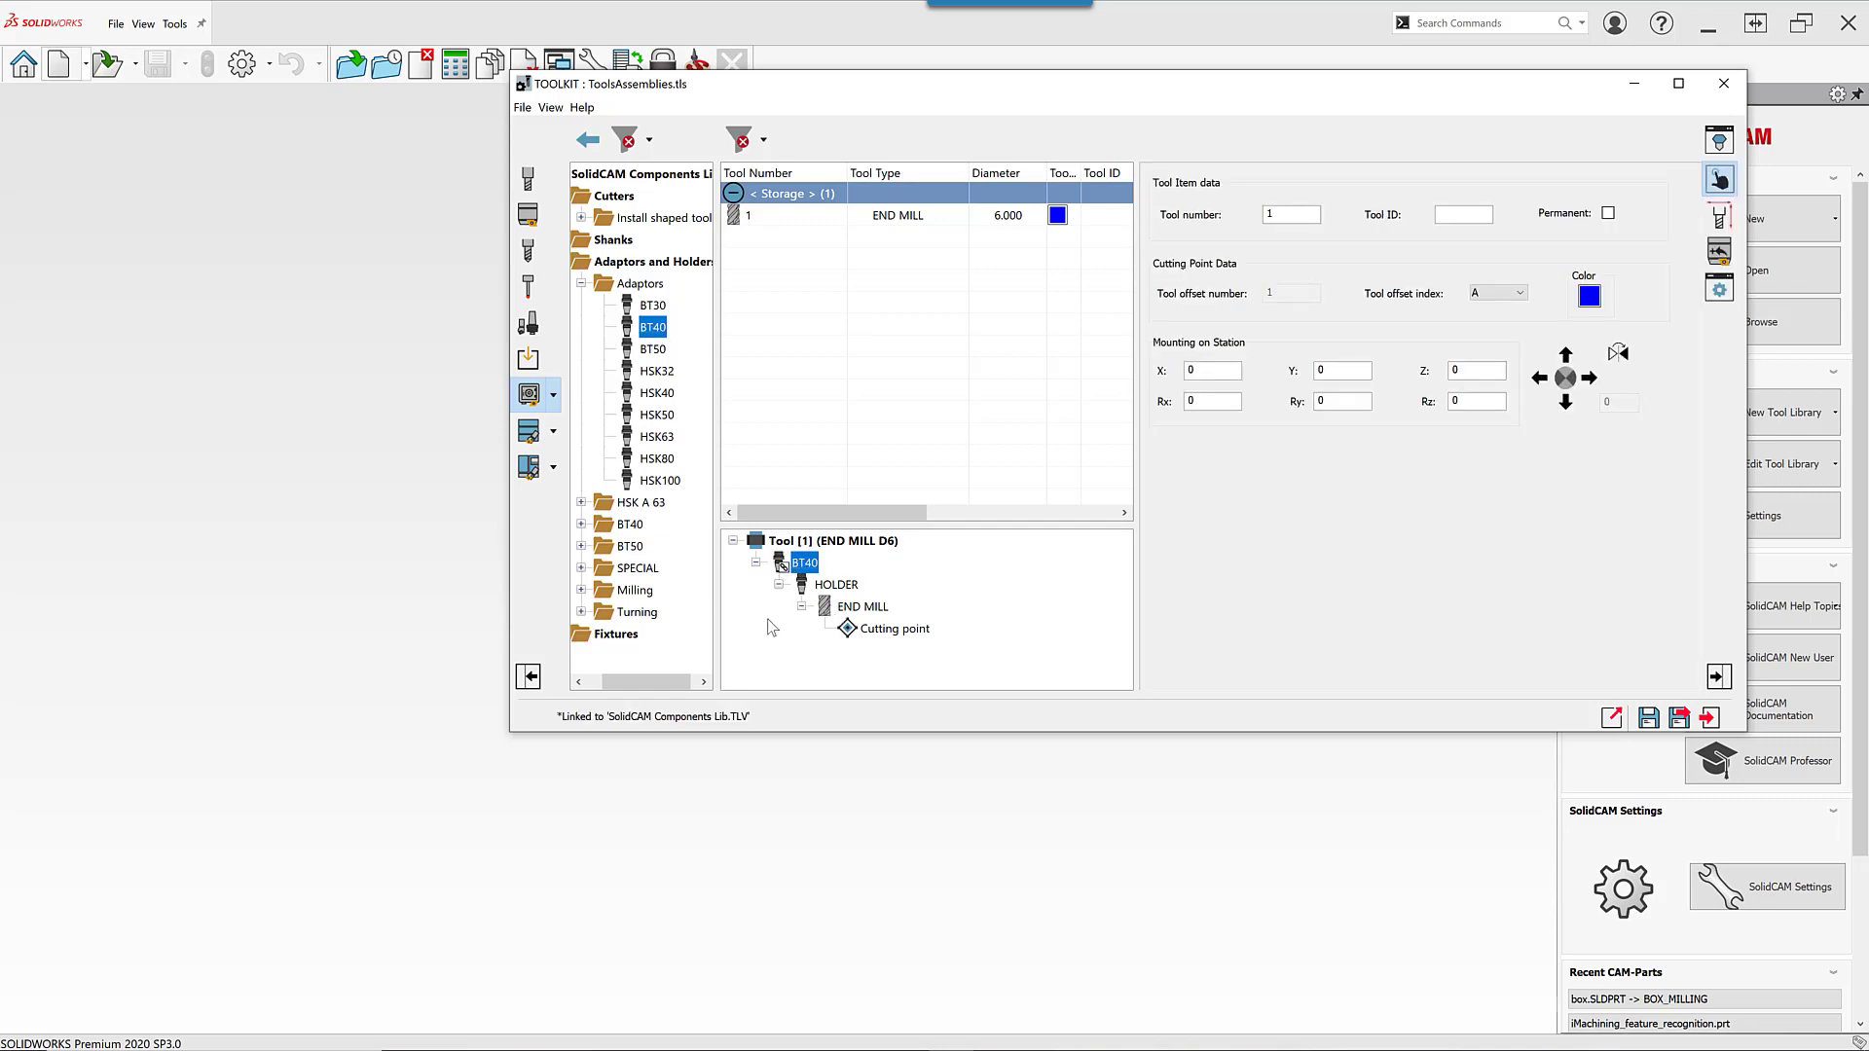
# - Assign the BT40 ER 16x150 component from the BT40 folder as the assembly's holder
pyautogui.click(837, 586)
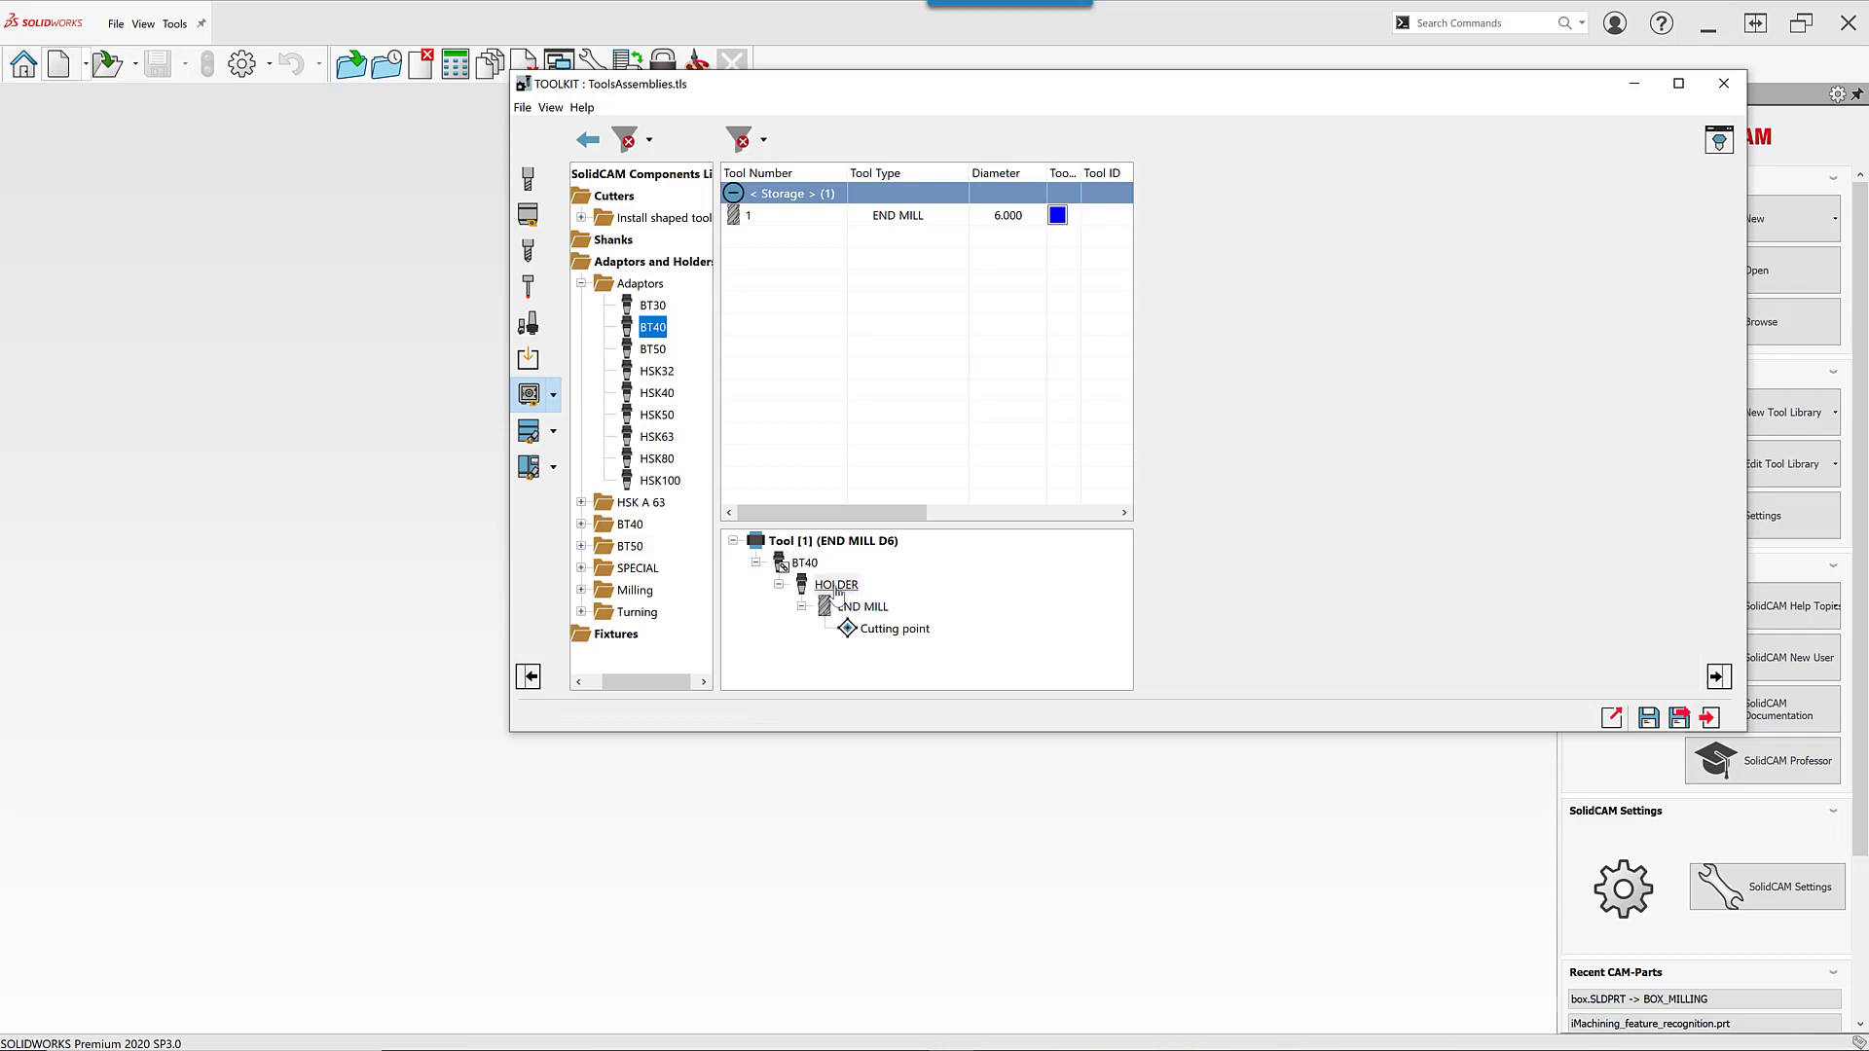
pyautogui.click(581, 525)
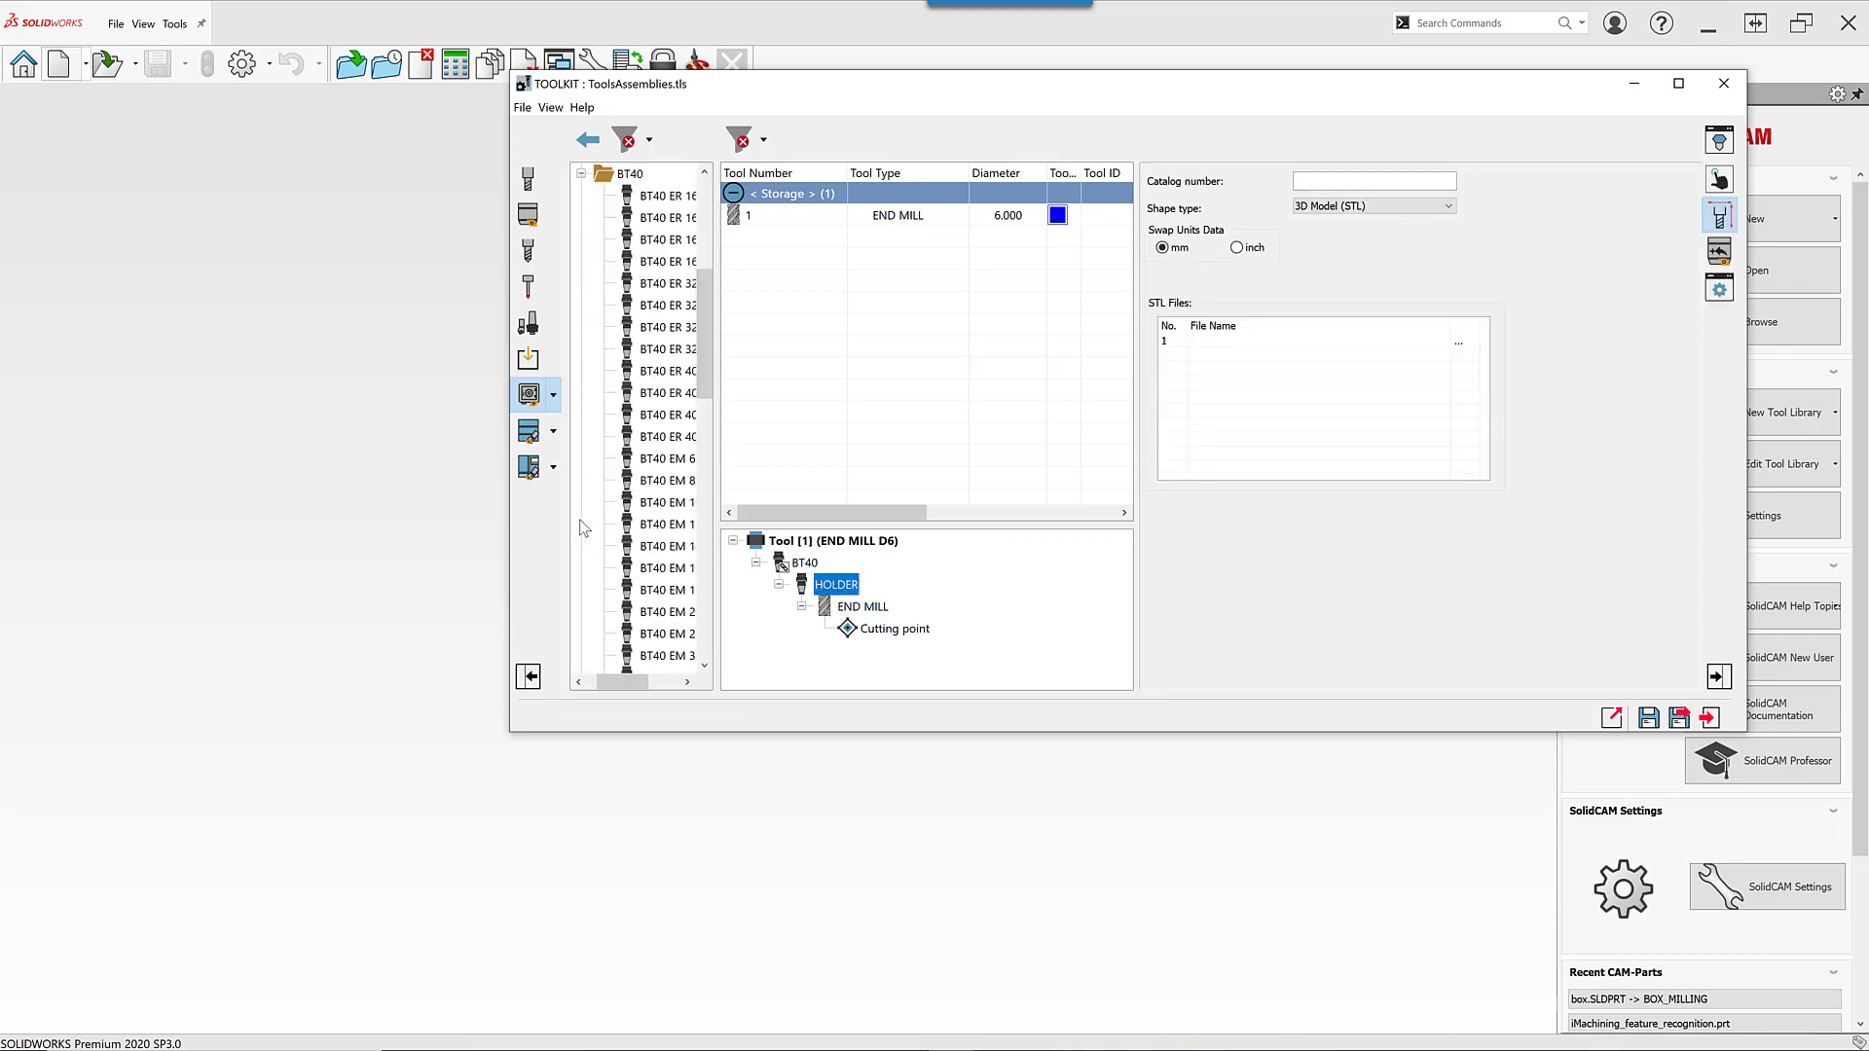
pyautogui.click(661, 243)
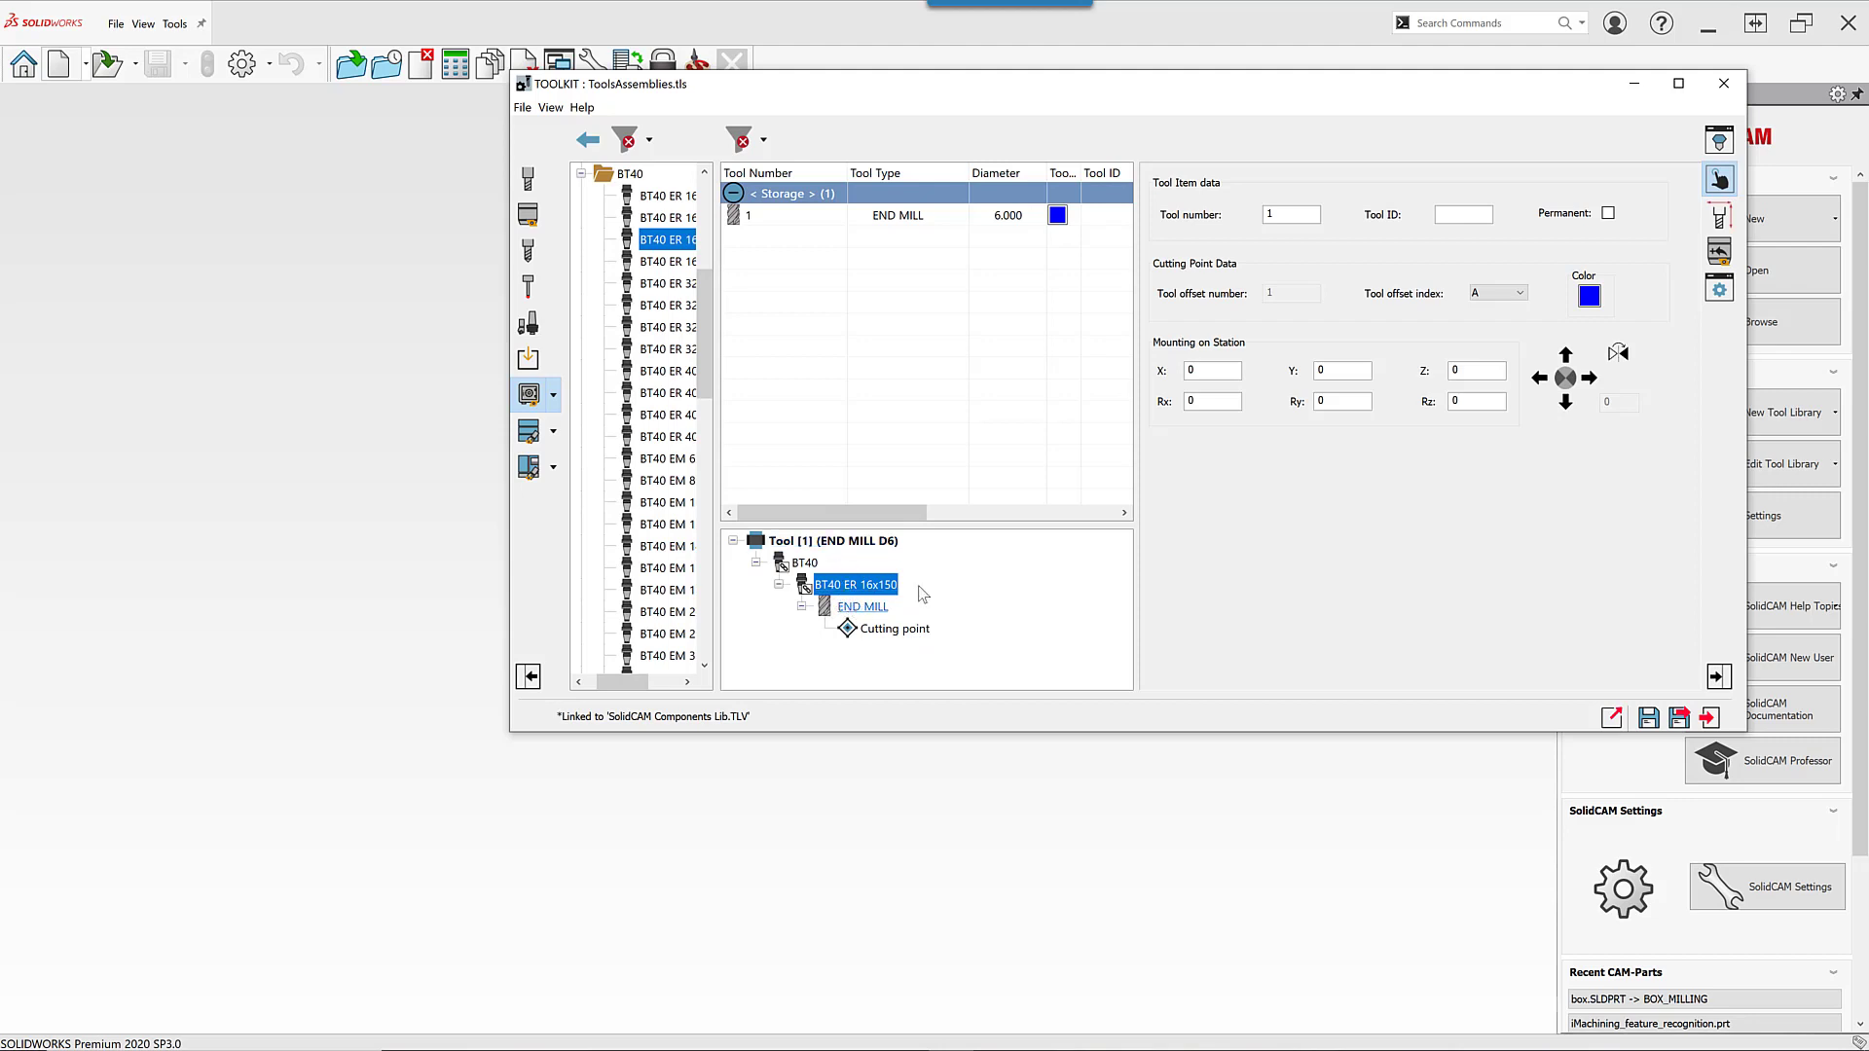
# - Show the end mill assembly in the 3D Tool Viewer, and enlarge and reposition the viewer window beside the toolkit
pyautogui.click(1719, 142)
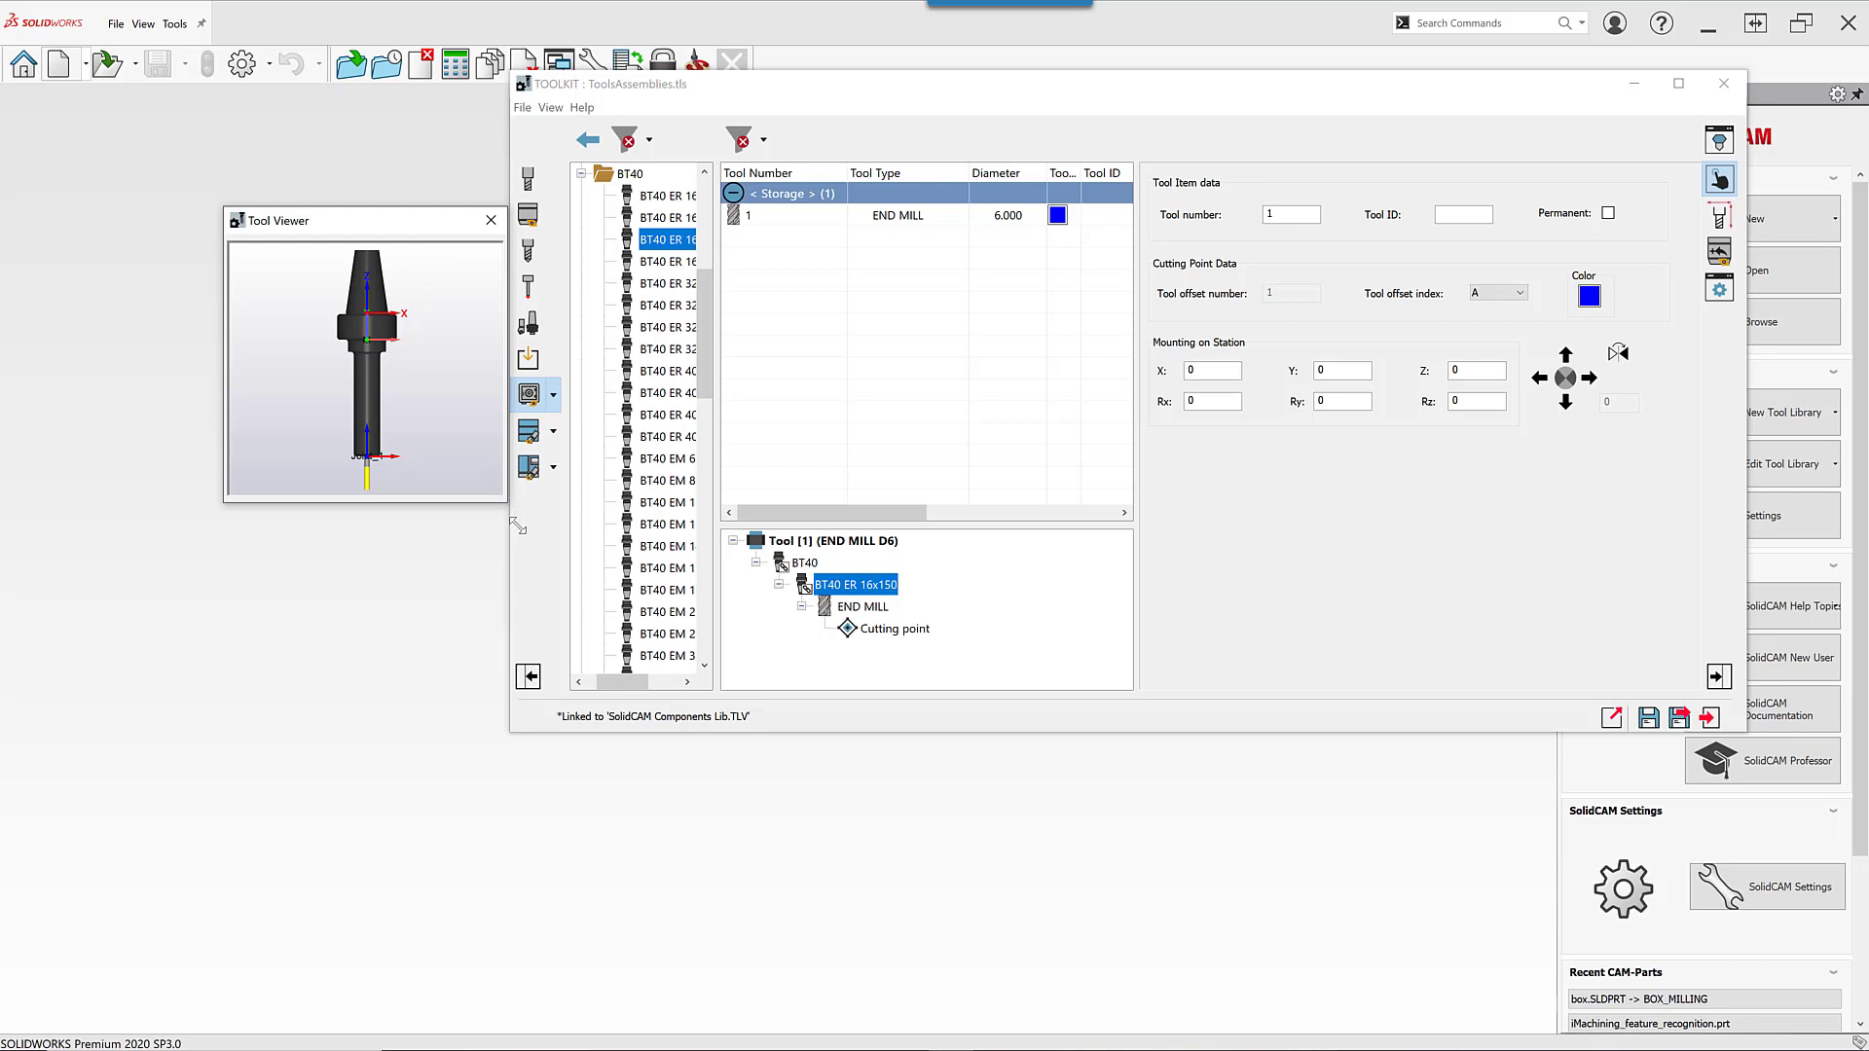
pyautogui.moveTo(507, 505); pyautogui.dragTo(691, 881)
pyautogui.moveTo(515, 229); pyautogui.dragTo(420, 169)
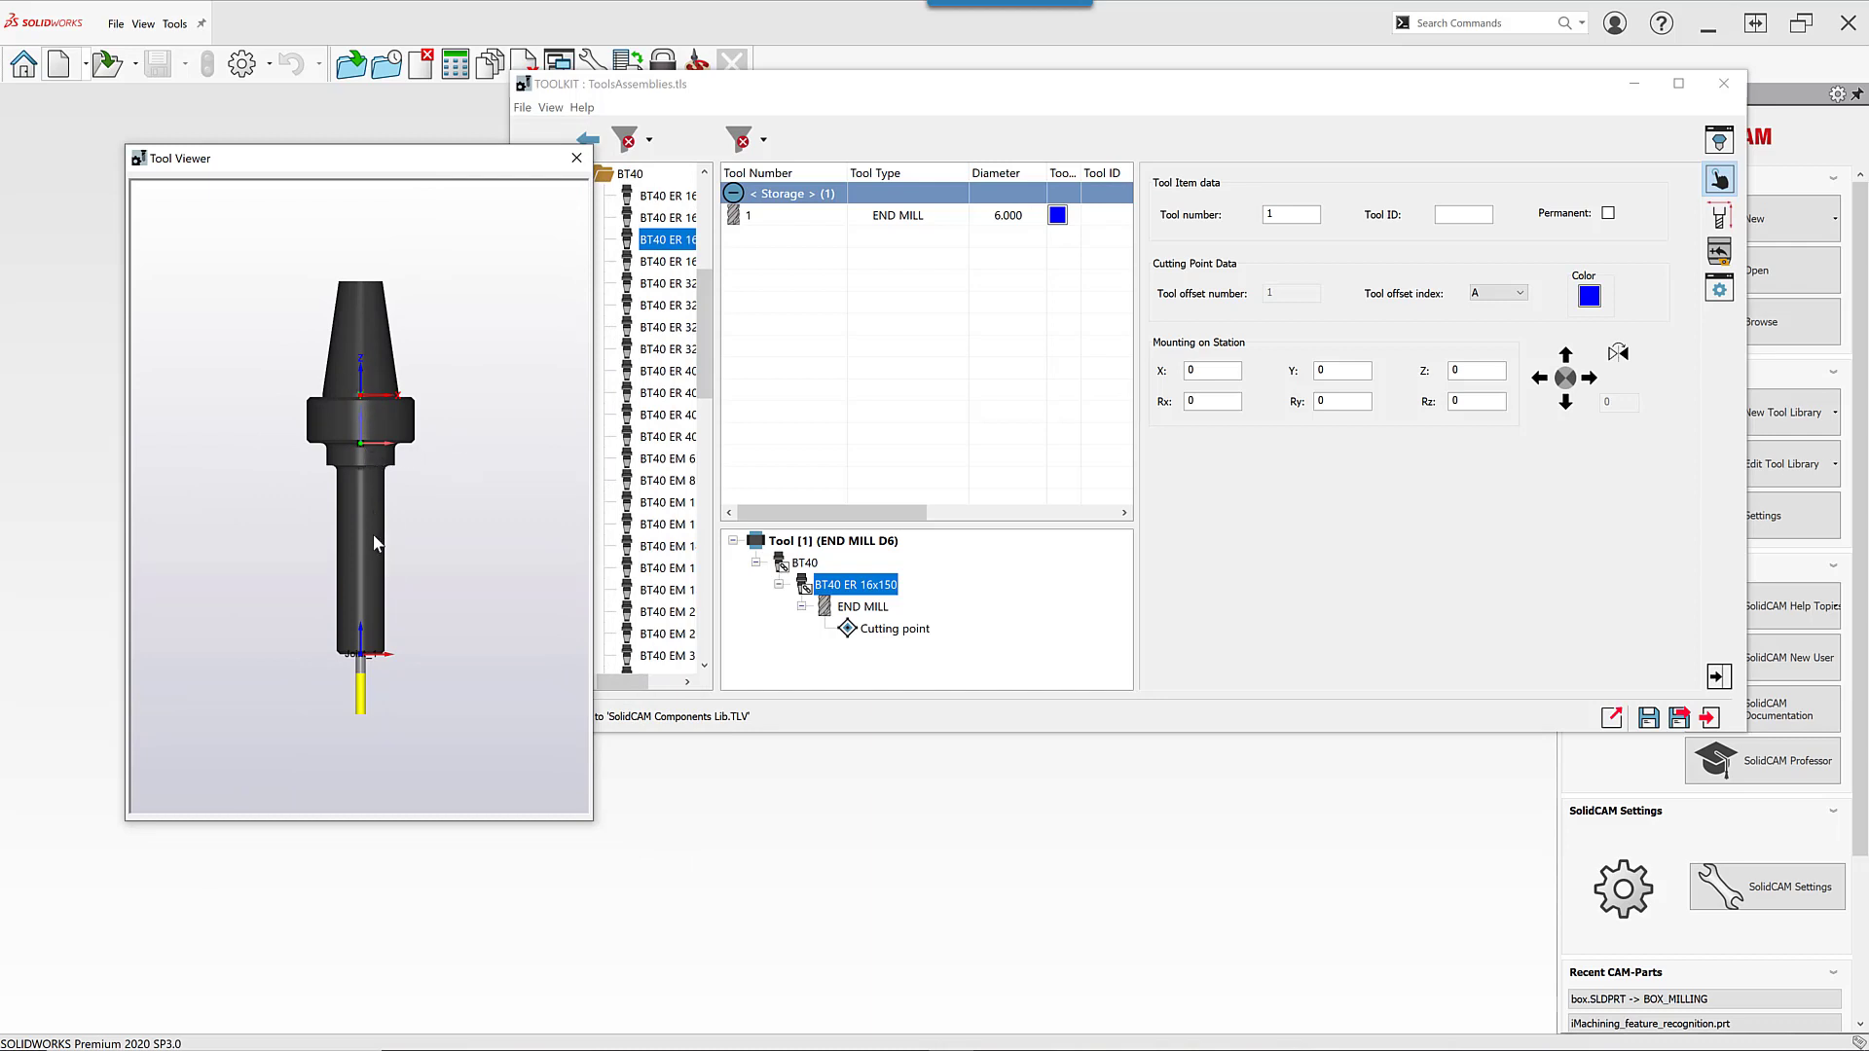
# - Turn on Focus display in the tool preview and examine the BT40 adaptor and the END MILL component individually
pyautogui.rightClick(353, 426)
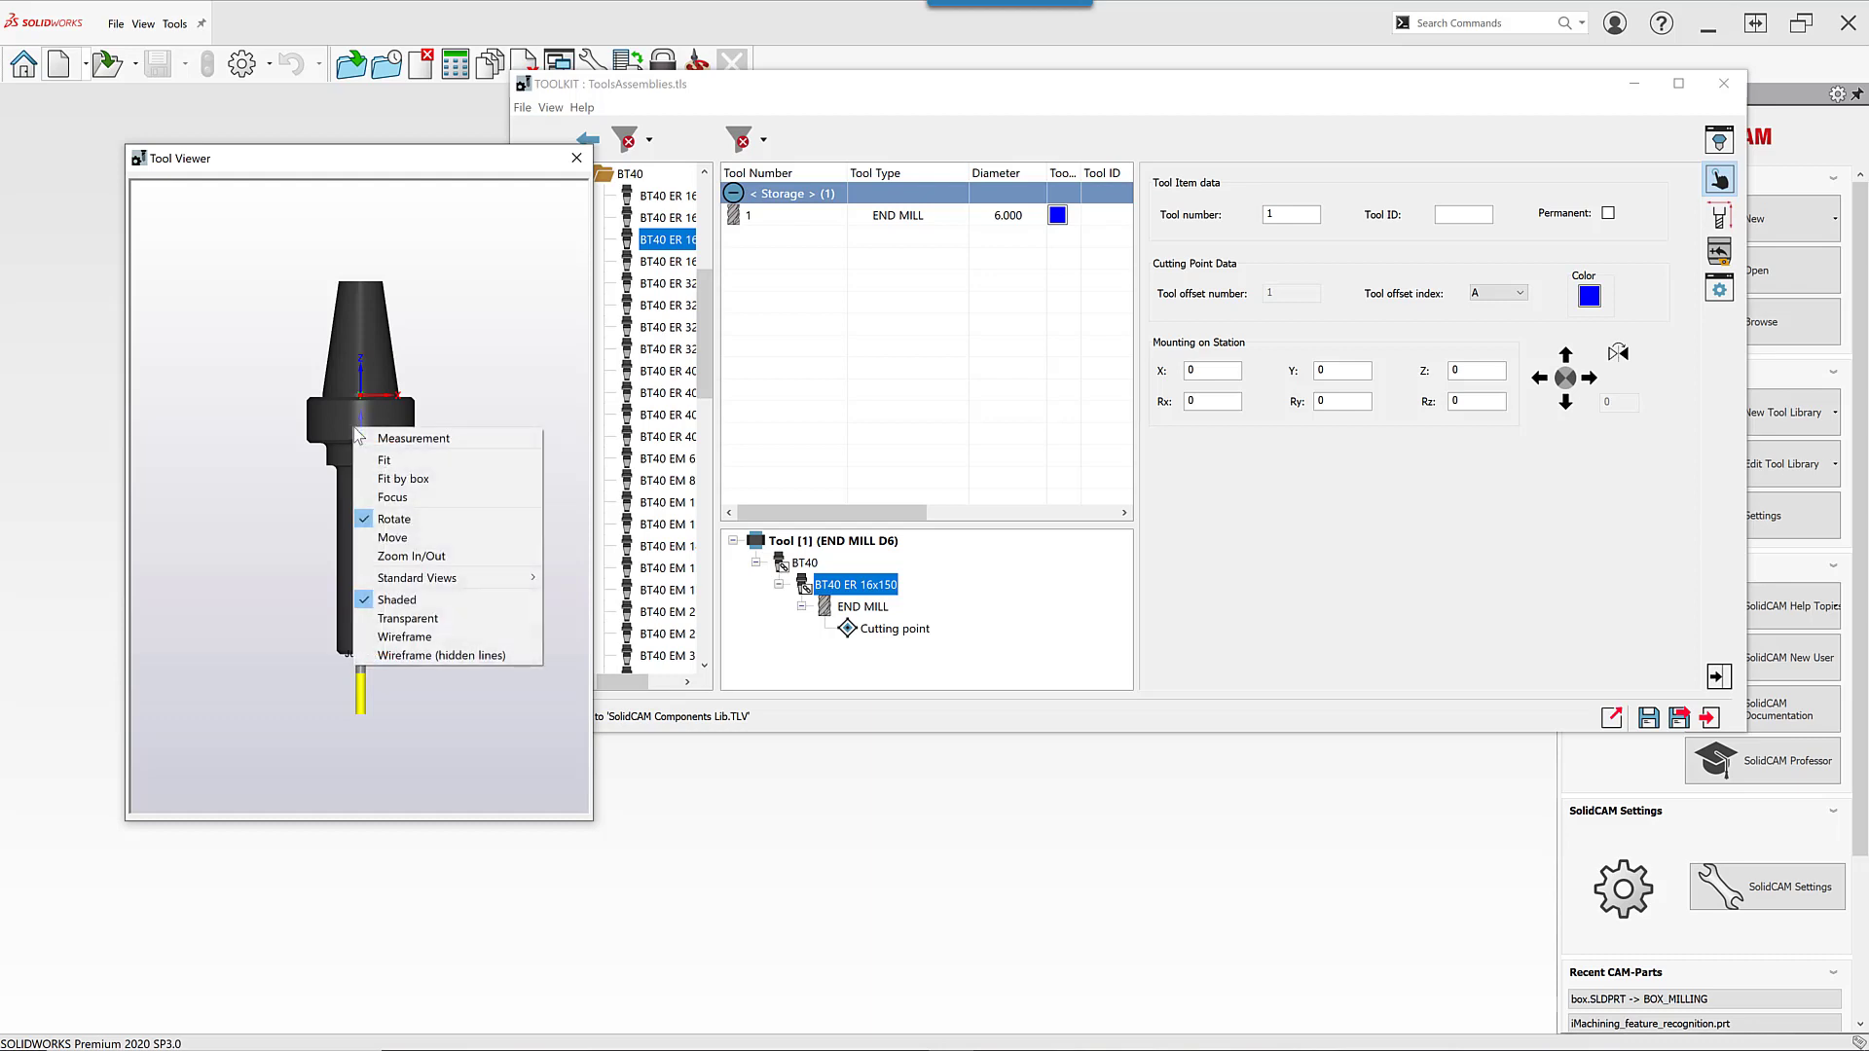
pyautogui.click(392, 497)
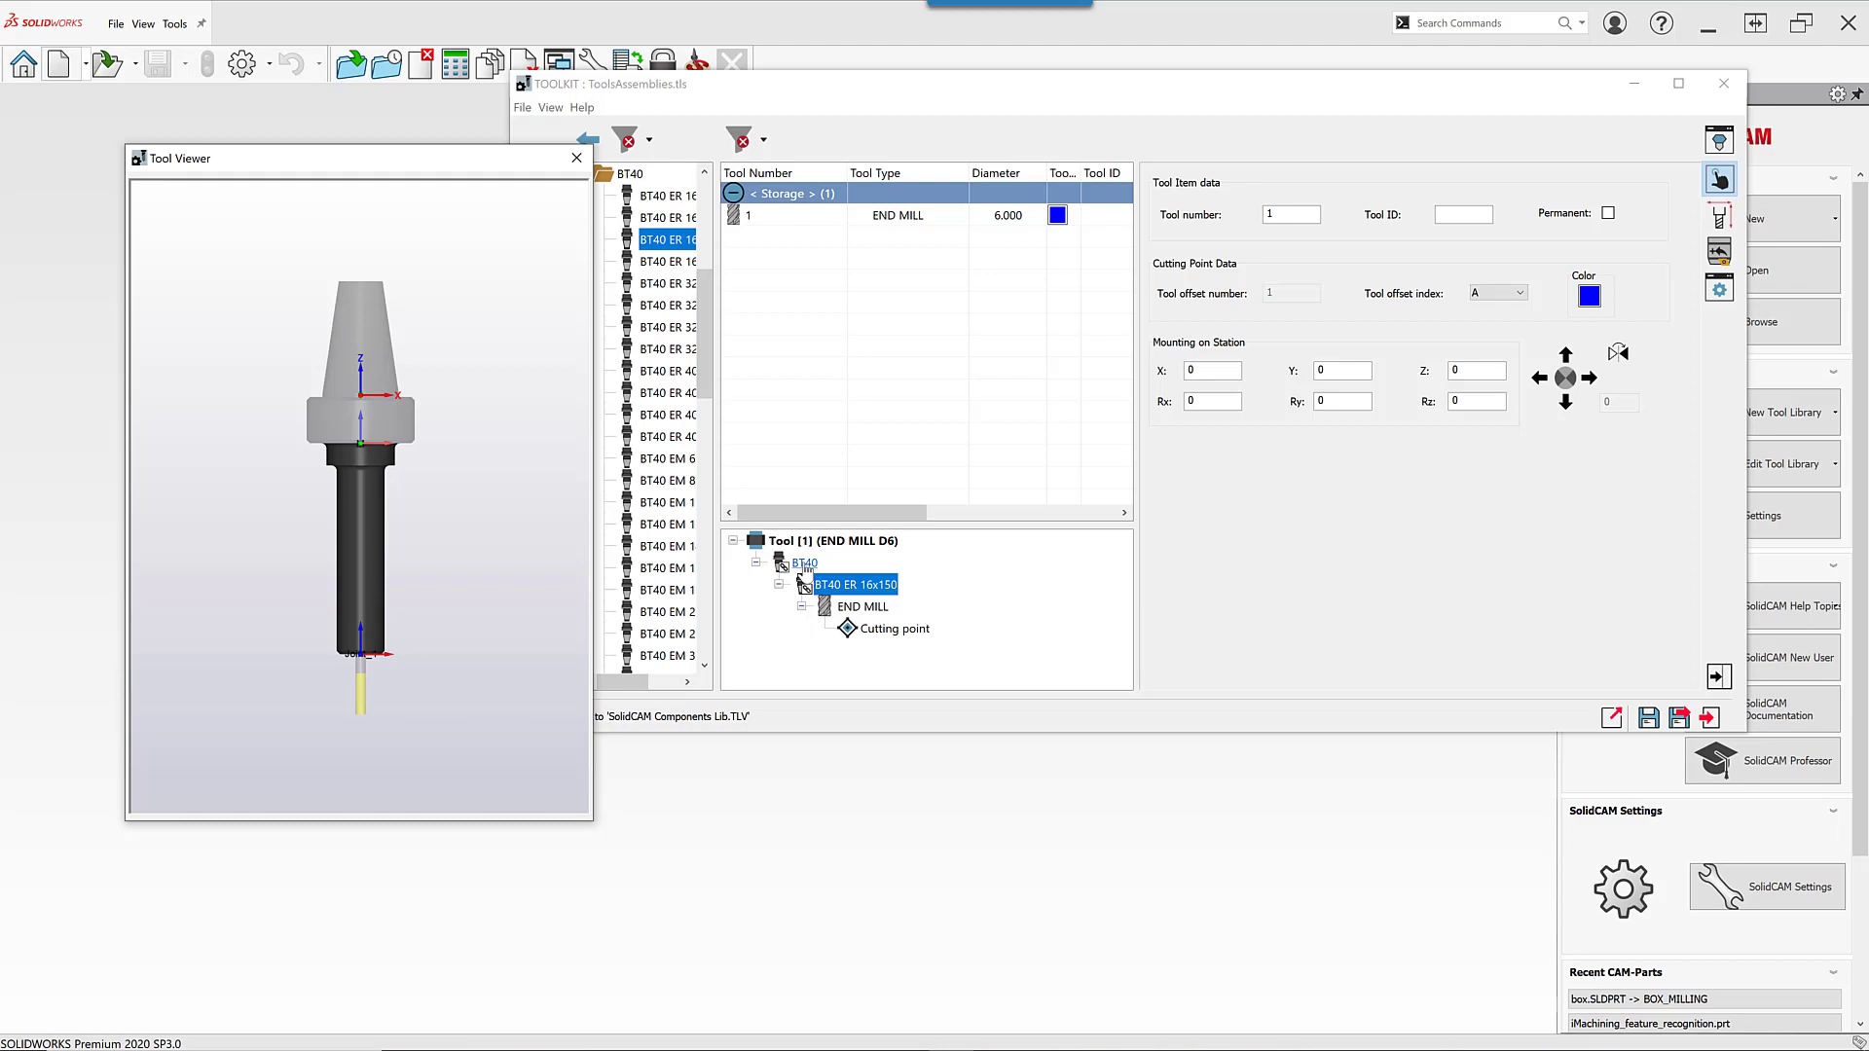
pyautogui.click(804, 563)
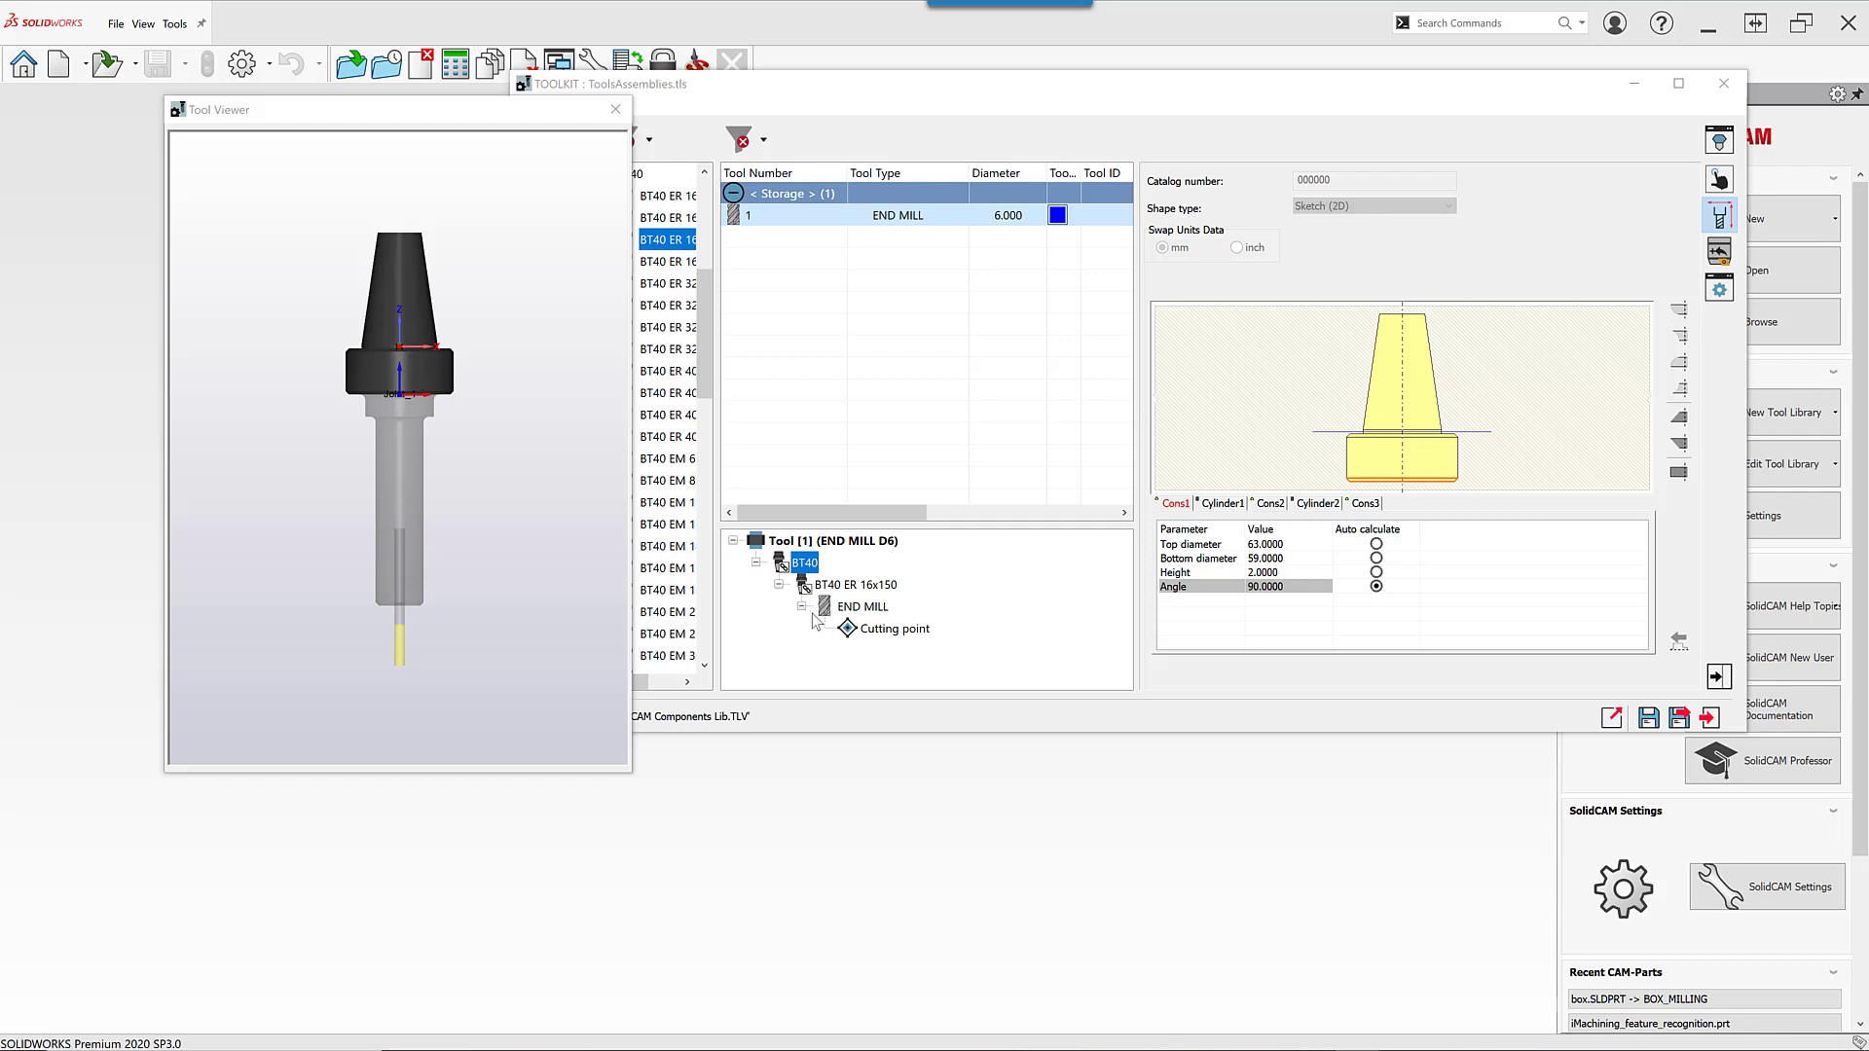
pyautogui.click(849, 609)
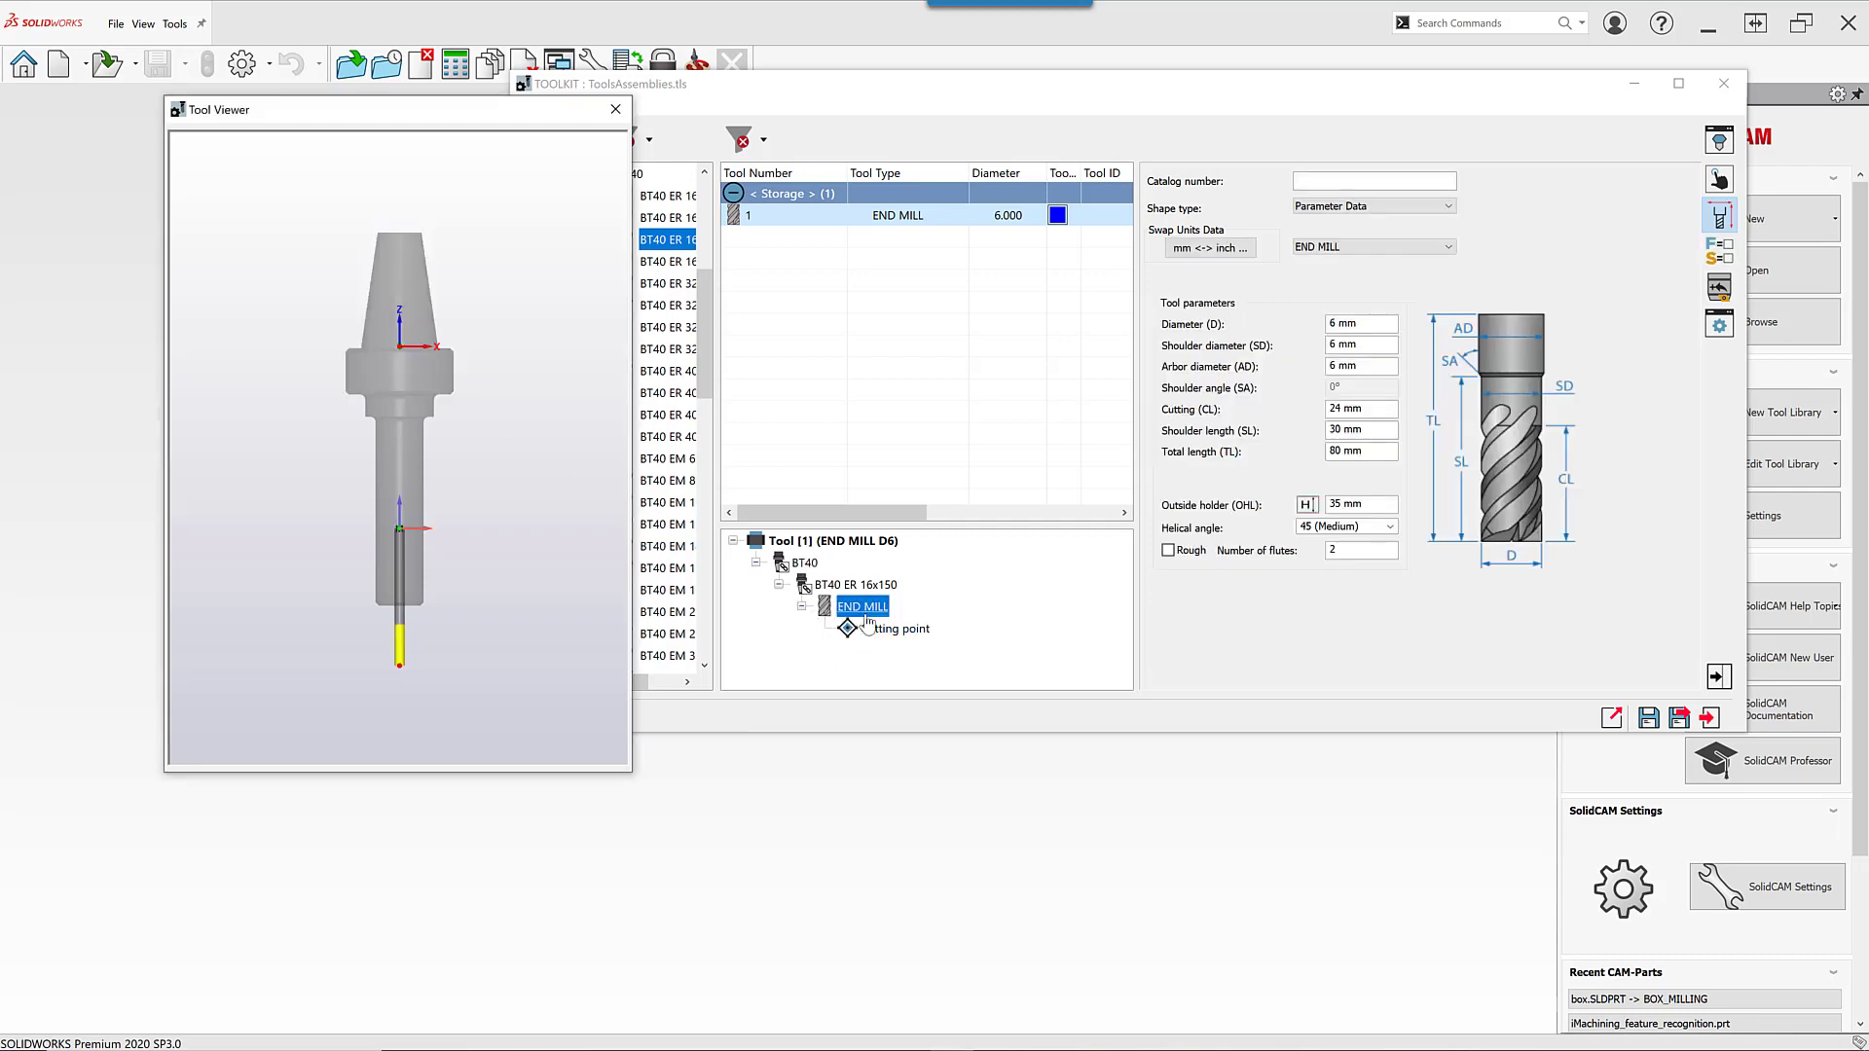